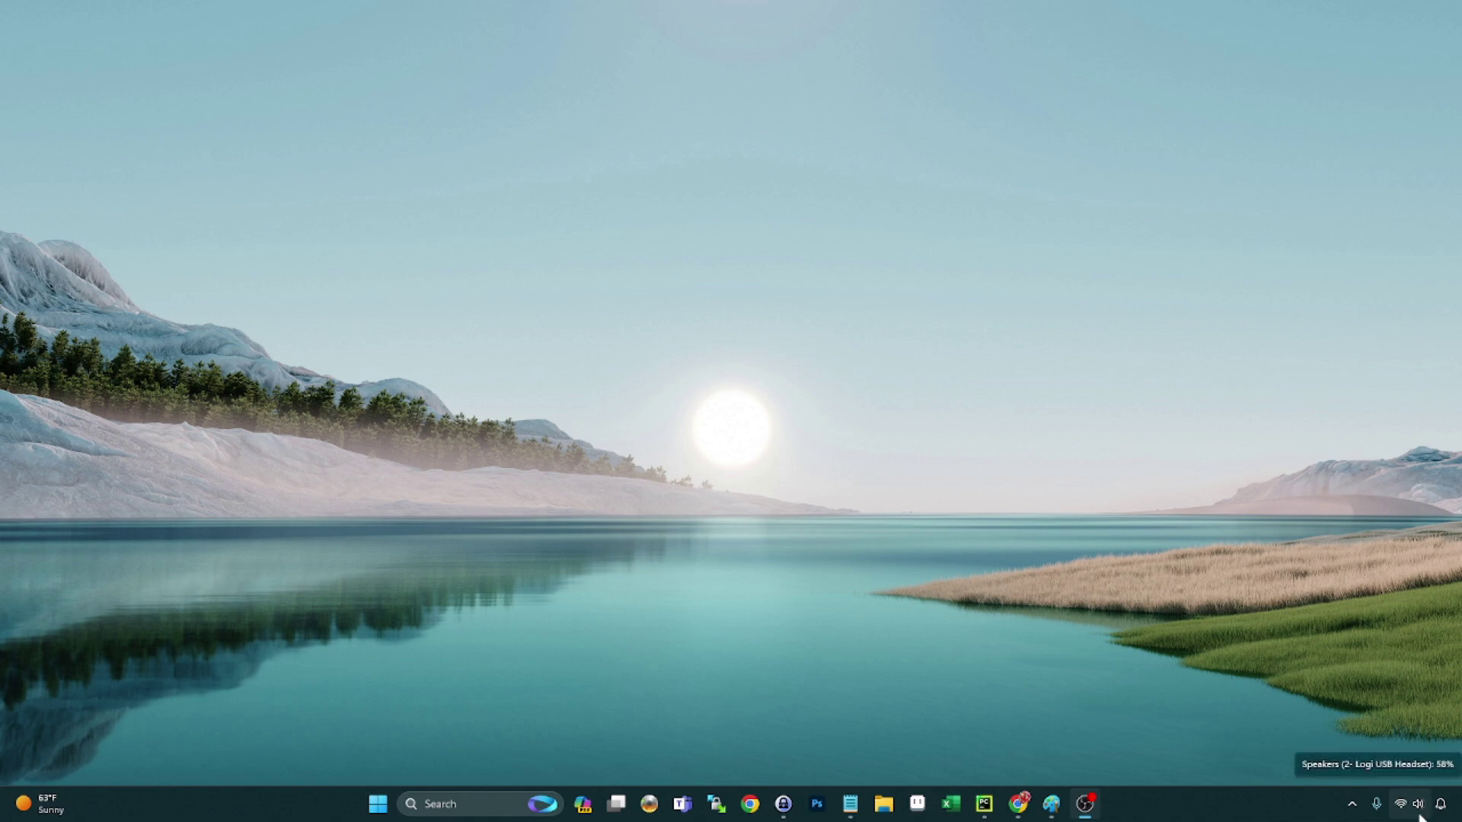
Open Quick Settings from the taskbar tray to show Wi-Fi, Bluetooth and the volume slider
click(1417, 807)
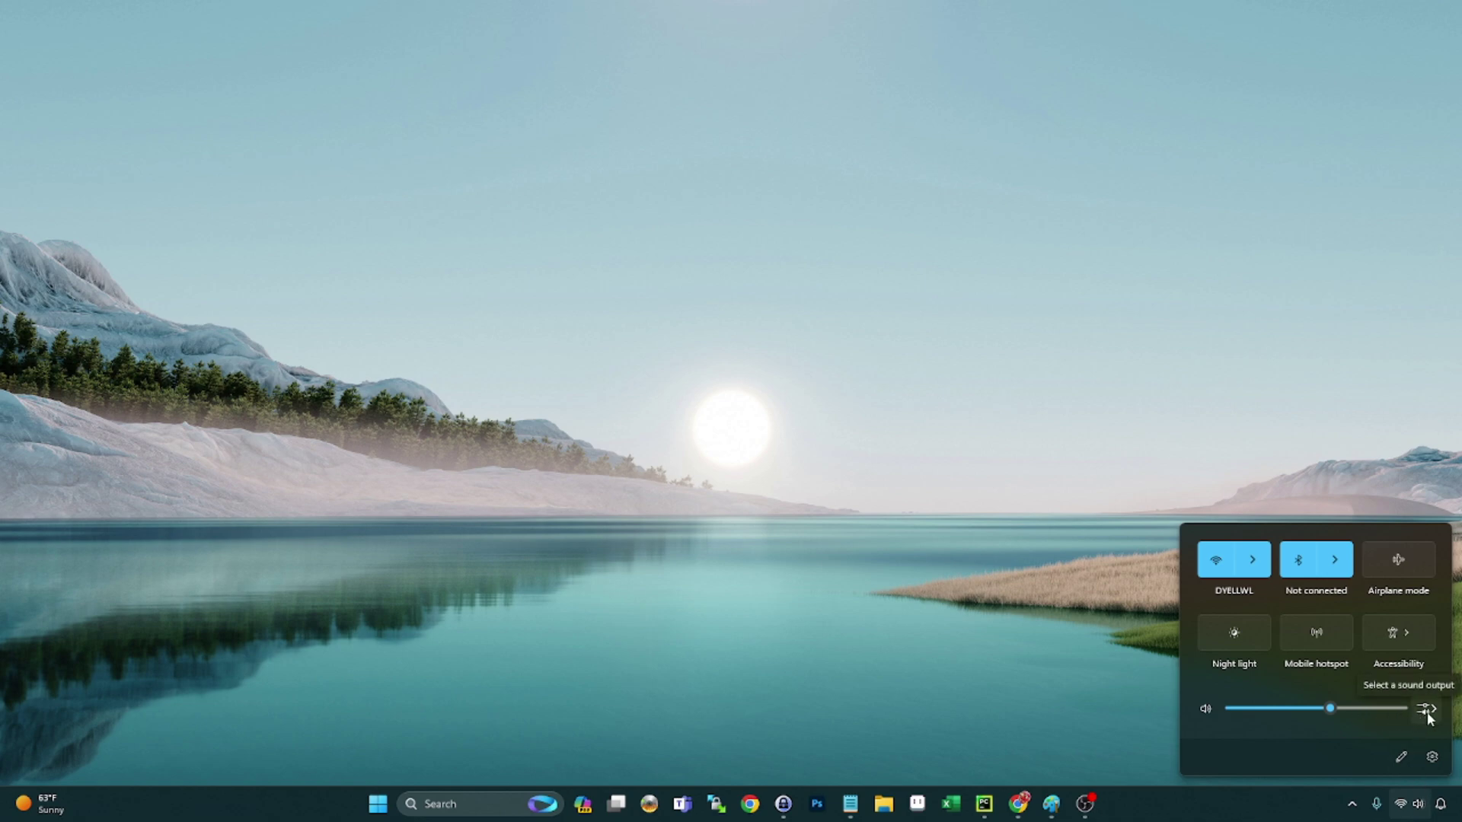
Reopen Quick Settings and raise the master volume to 88
click(1411, 809)
click(1411, 808)
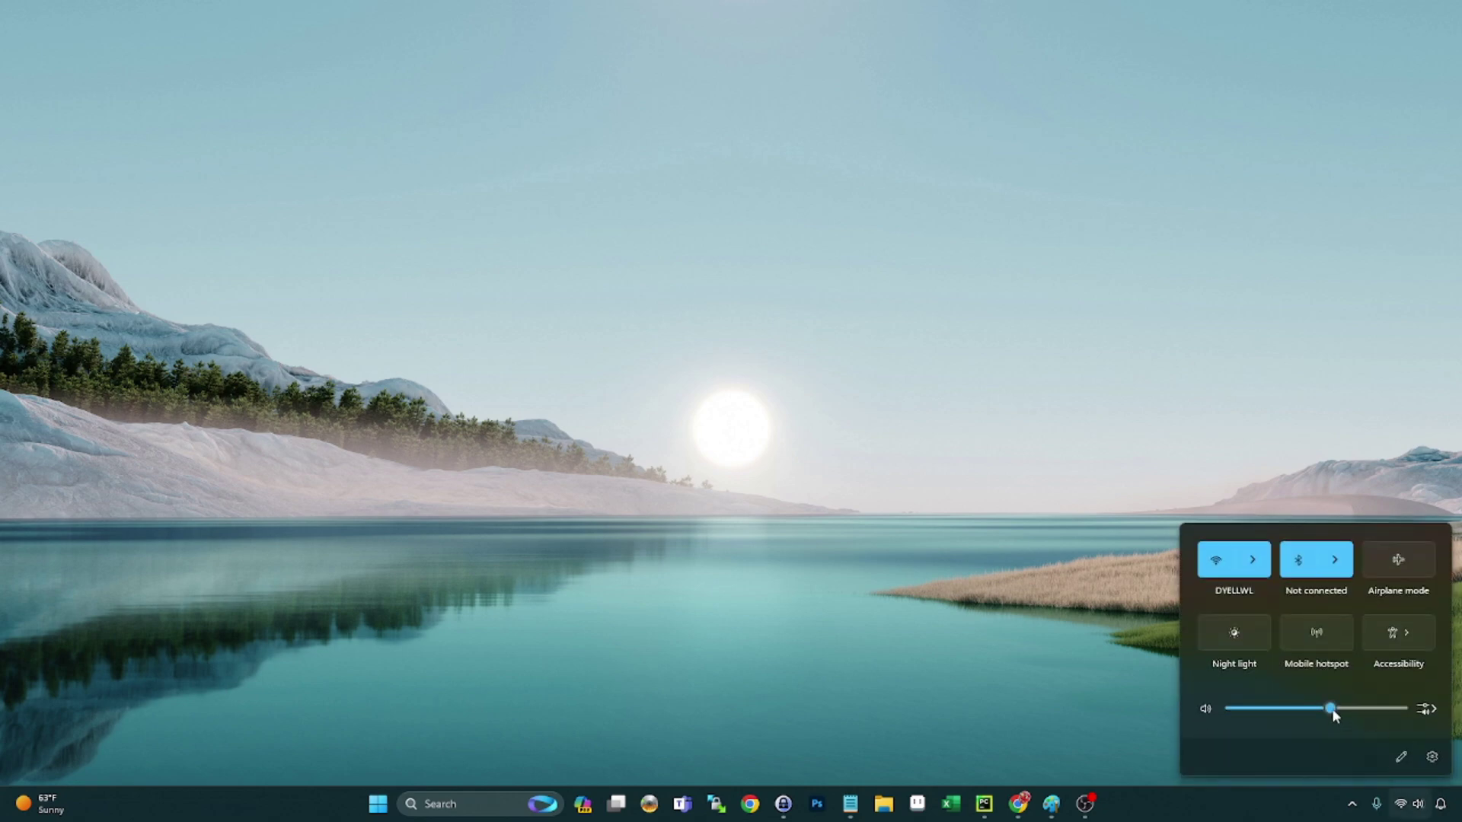
mouse_move(1331, 708)
mouse_down()
mouse_move(1371, 708)
mouse_move(1277, 708)
mouse_move(1342, 708)
mouse_up()
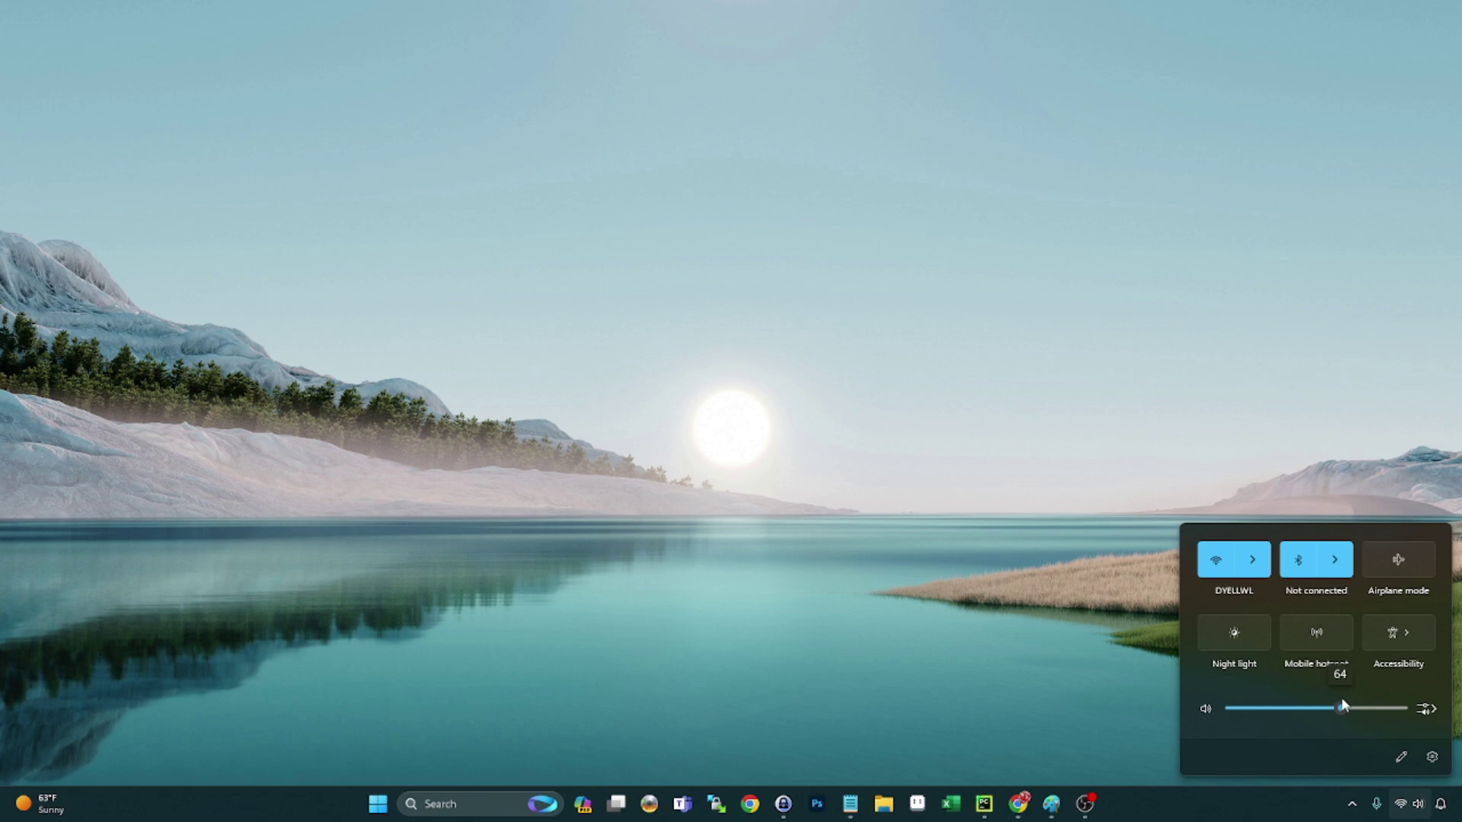
Show the sound output device list and lower the system sounds volume to 72
click(1426, 711)
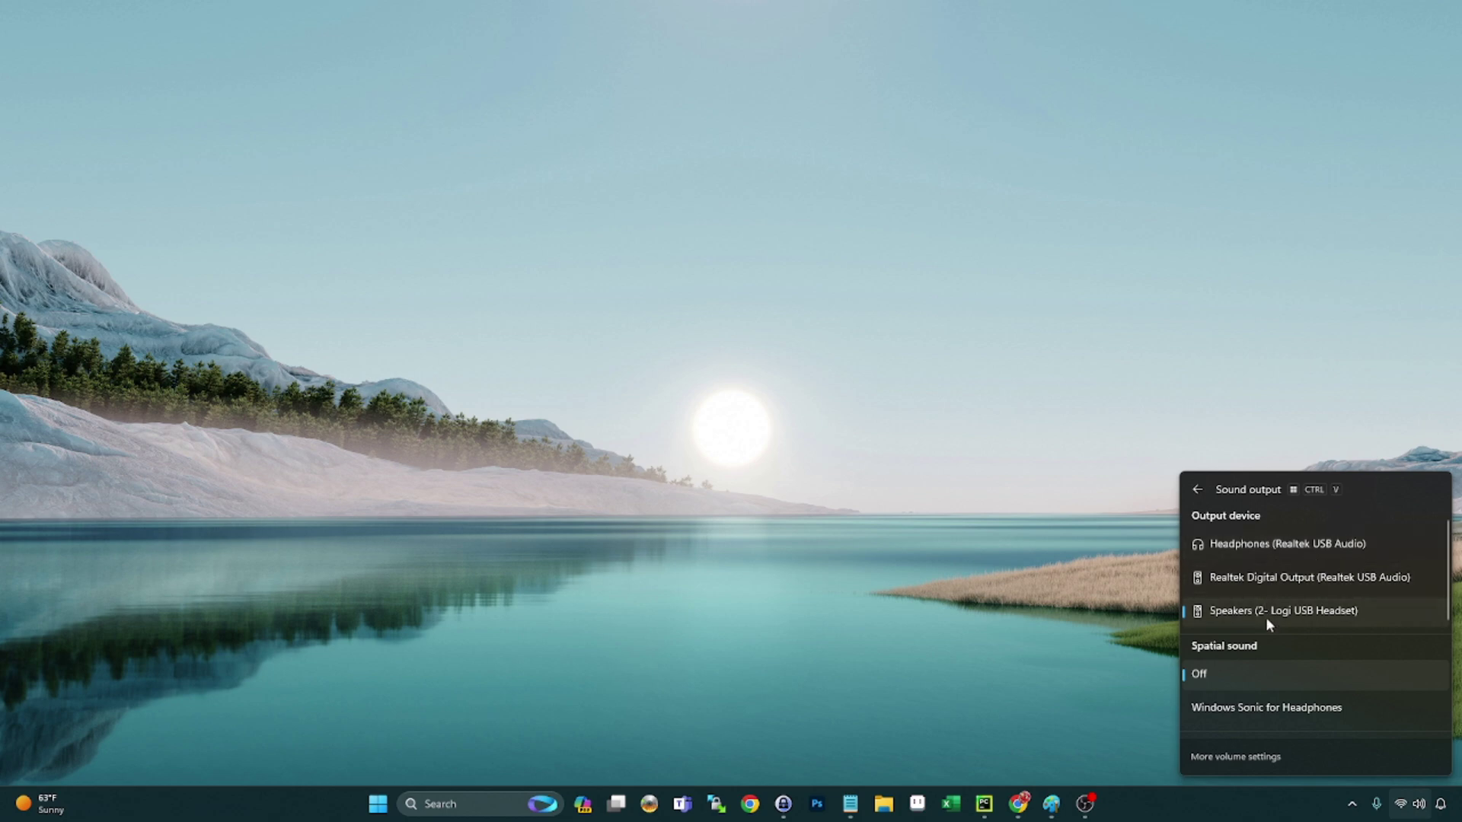
scroll(1363, 620, down, 1)
scroll(1363, 618, down, 5)
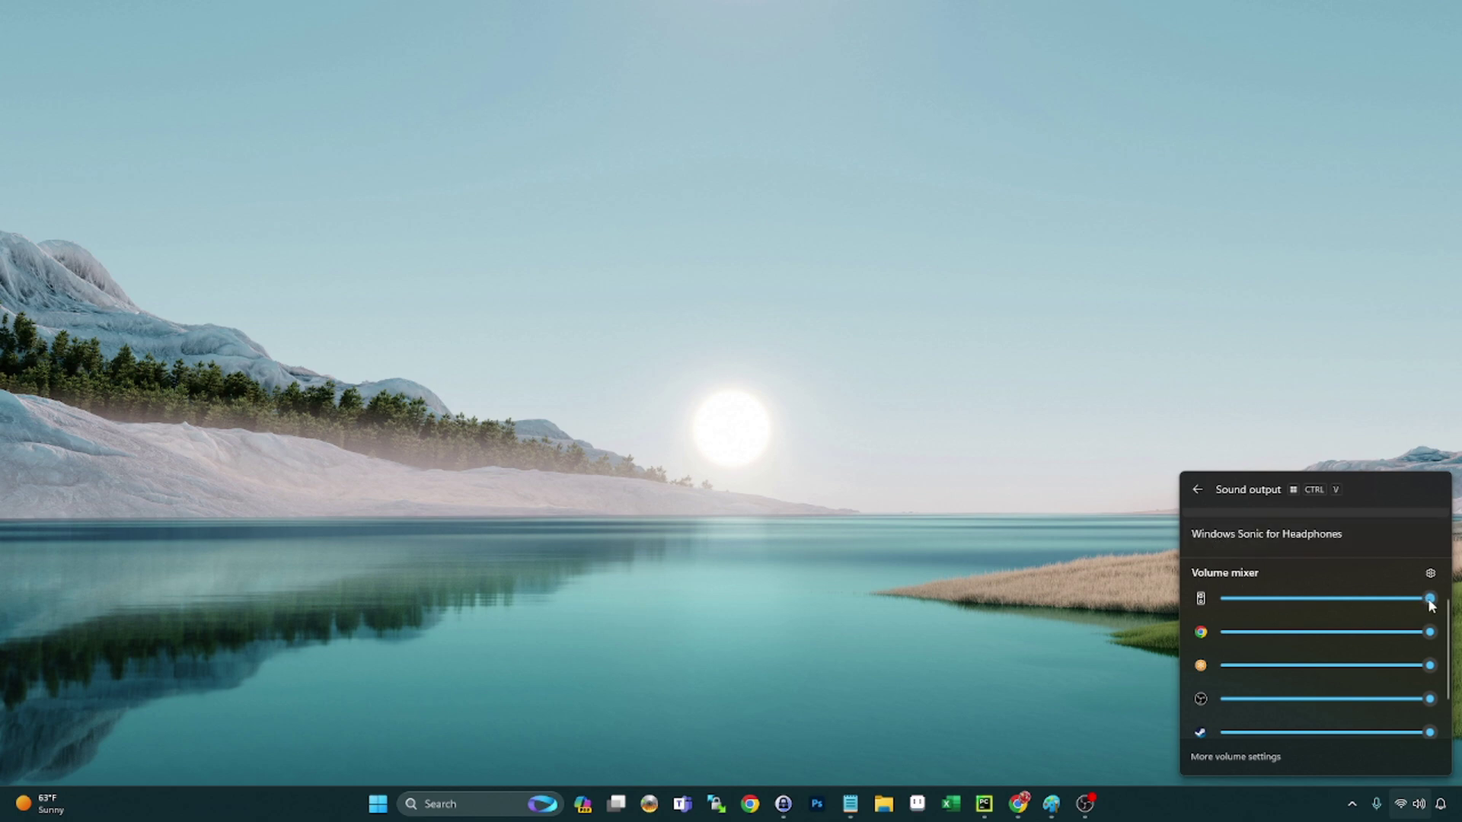
mouse_move(1428, 598)
mouse_down()
mouse_move(1312, 599)
mouse_move(1428, 598)
mouse_up()
Try lowering GoToMeeting's volume in the mixer, then restore it
scroll(1235, 667, down, 1)
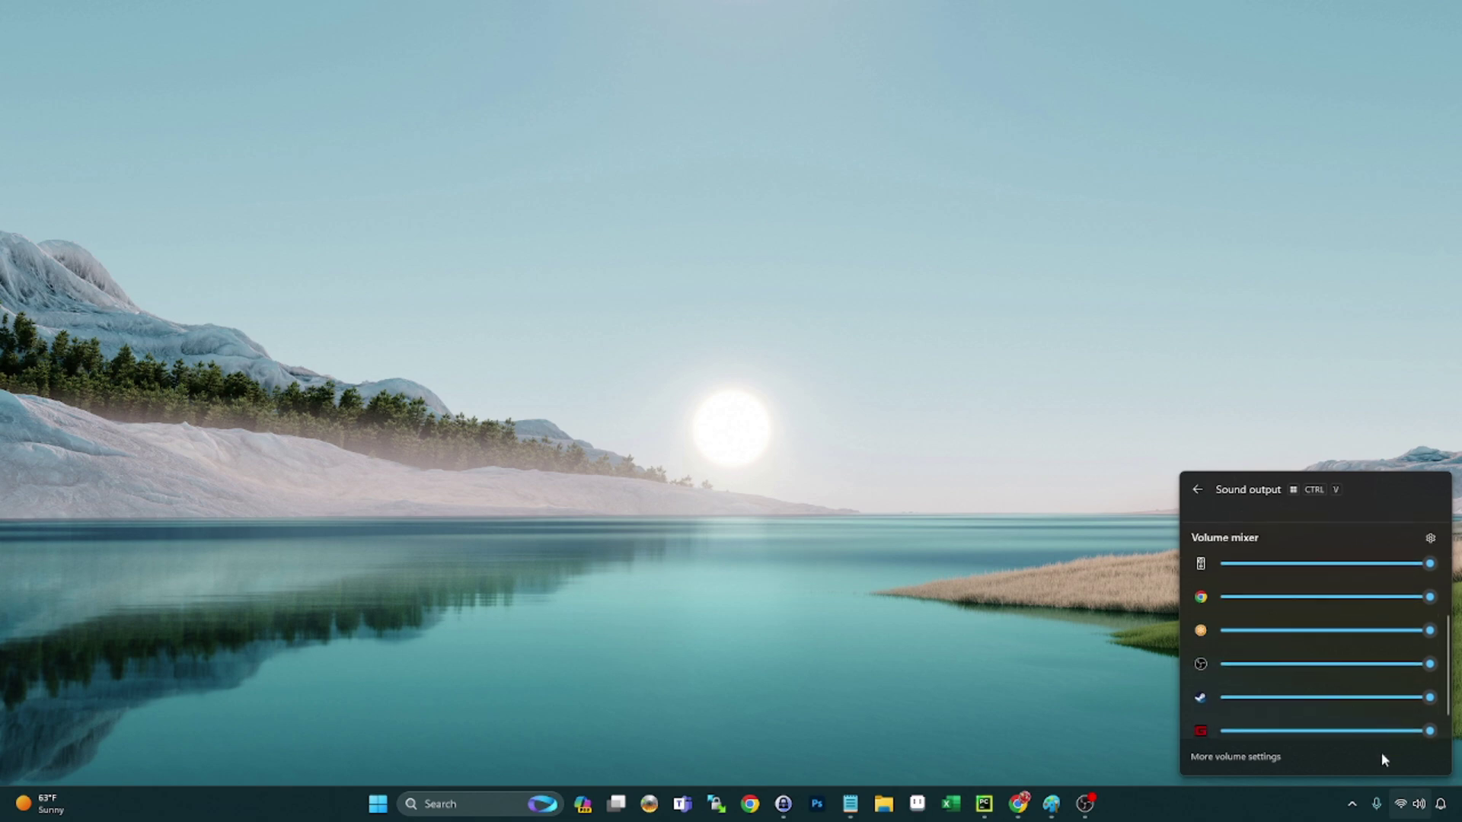
scroll(1400, 657, down, 1)
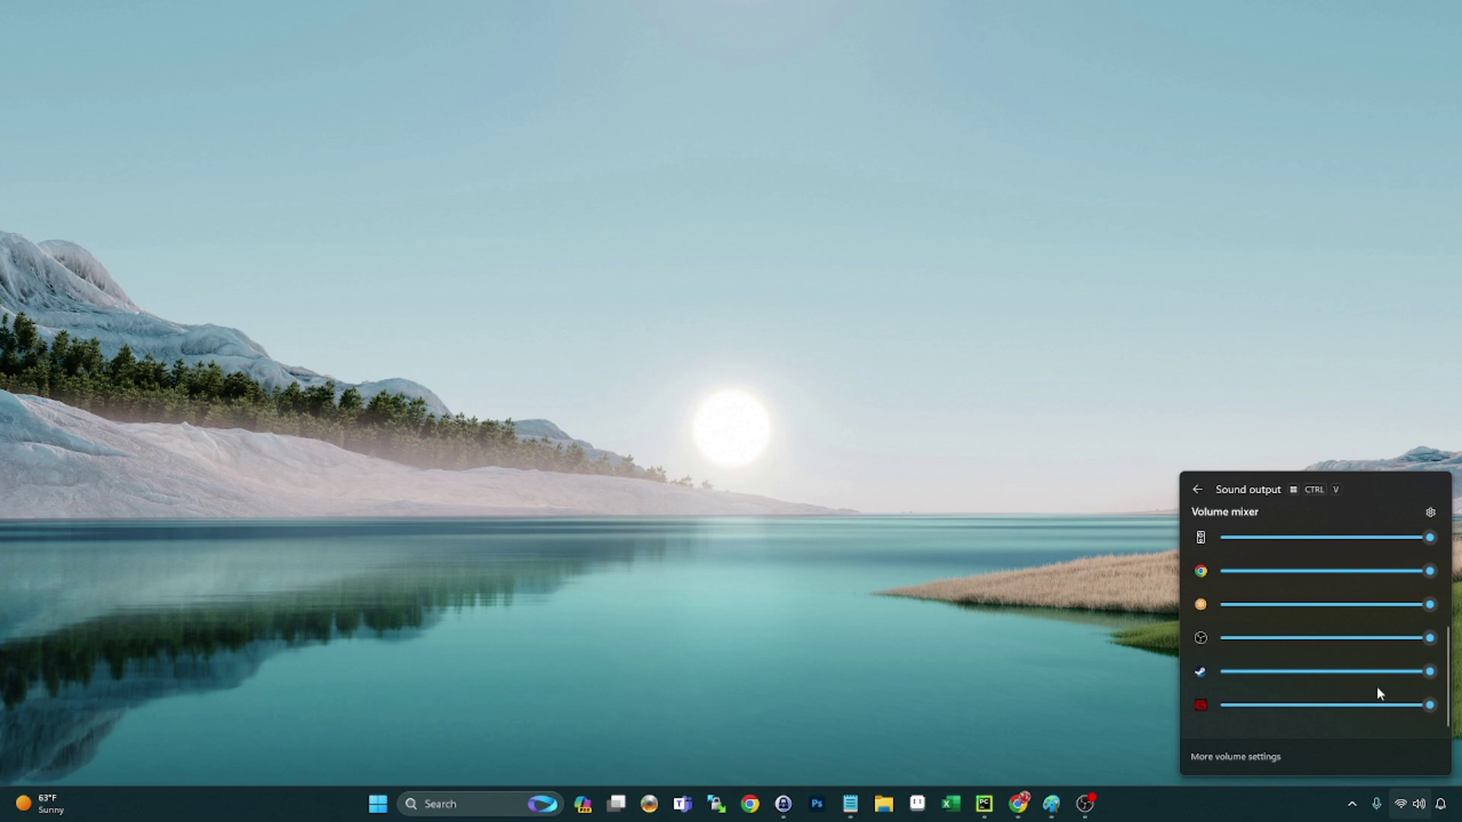
mouse_move(1428, 604)
mouse_down()
mouse_move(1308, 601)
mouse_move(1431, 604)
mouse_up()
scroll(1365, 632, up, 2)
scroll(1366, 647, up, 4)
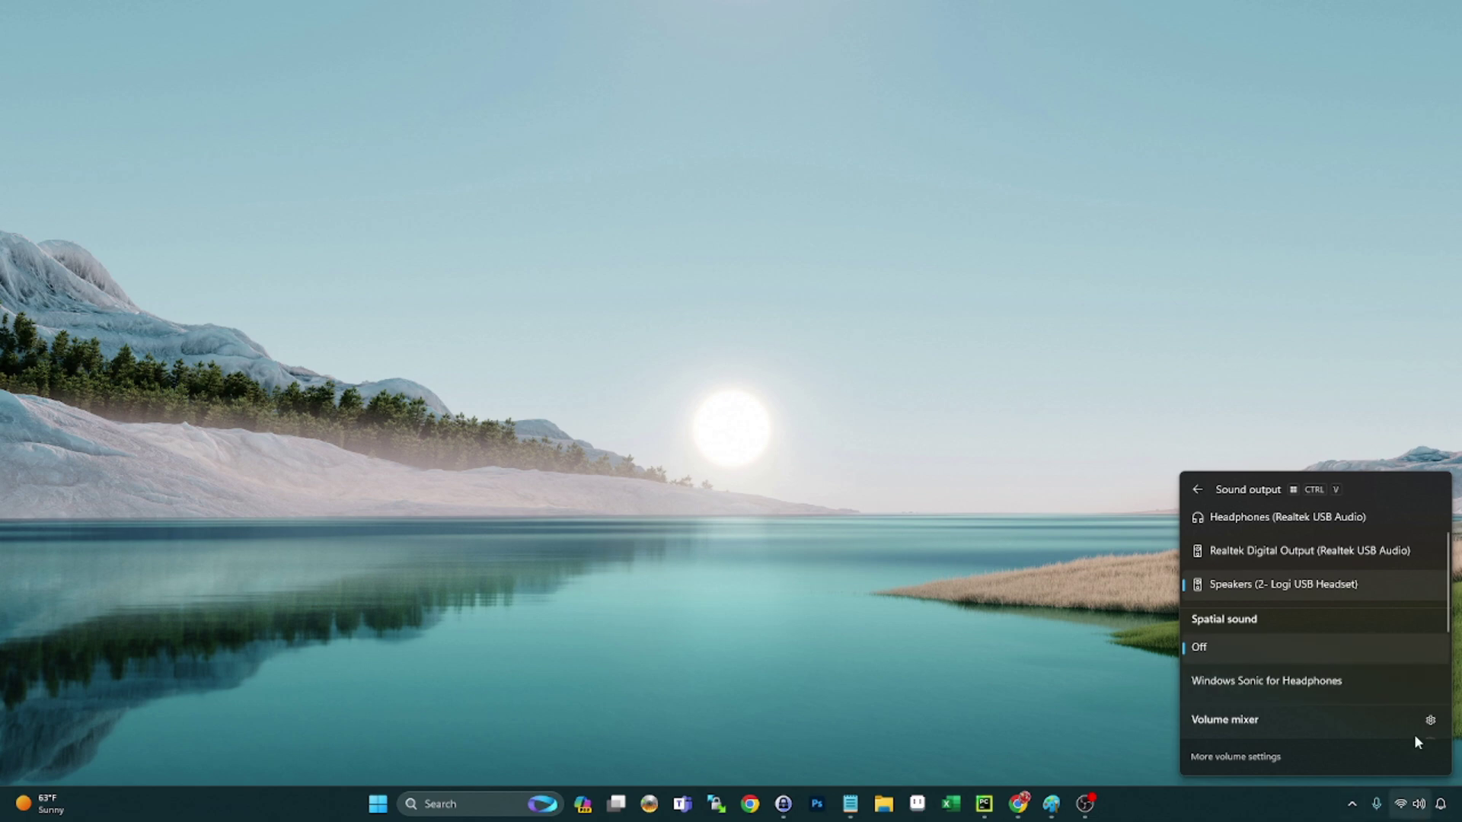
scroll(1355, 697, up, 1)
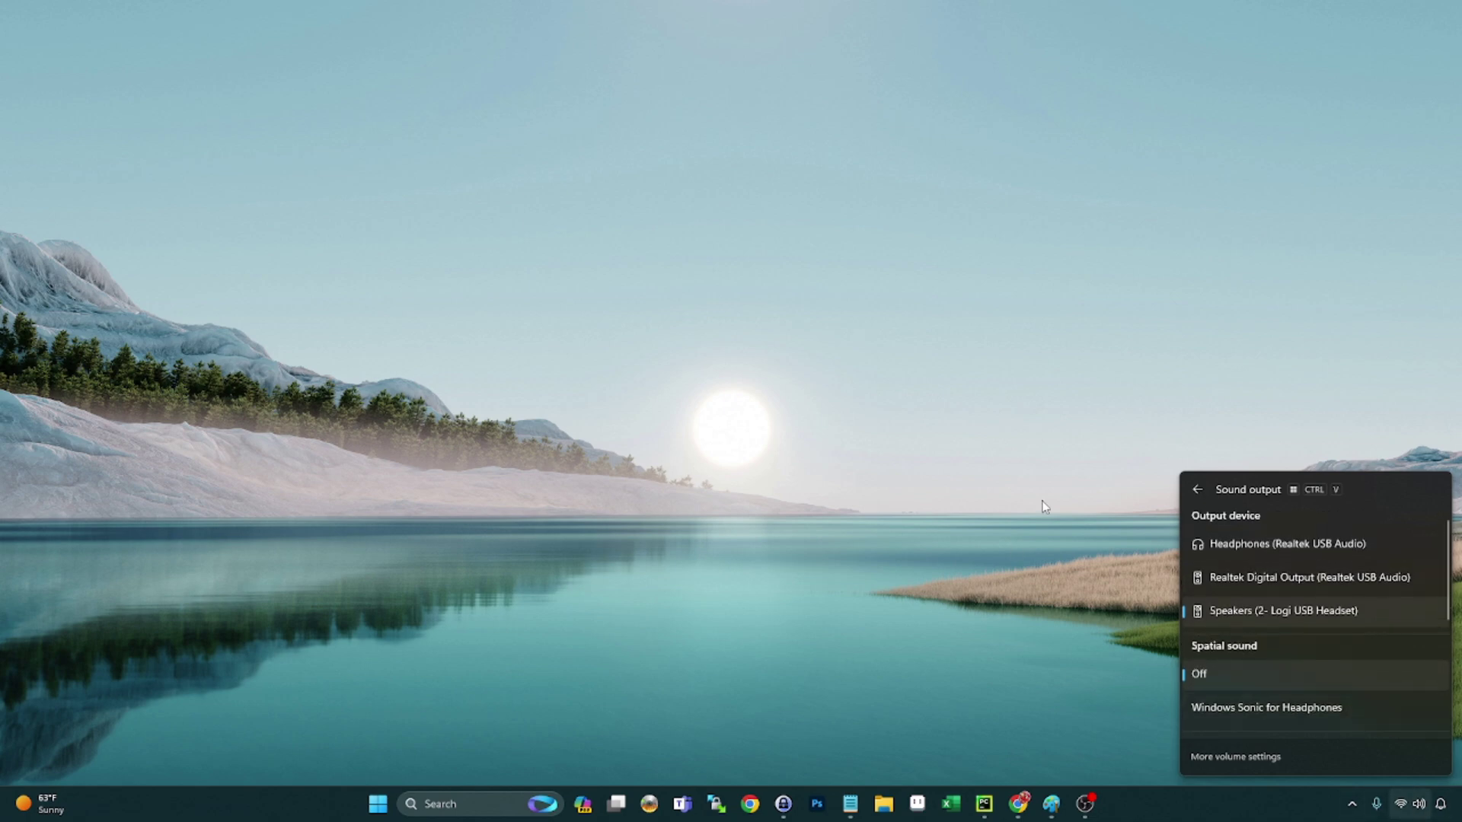
scroll(1348, 601, down, 3)
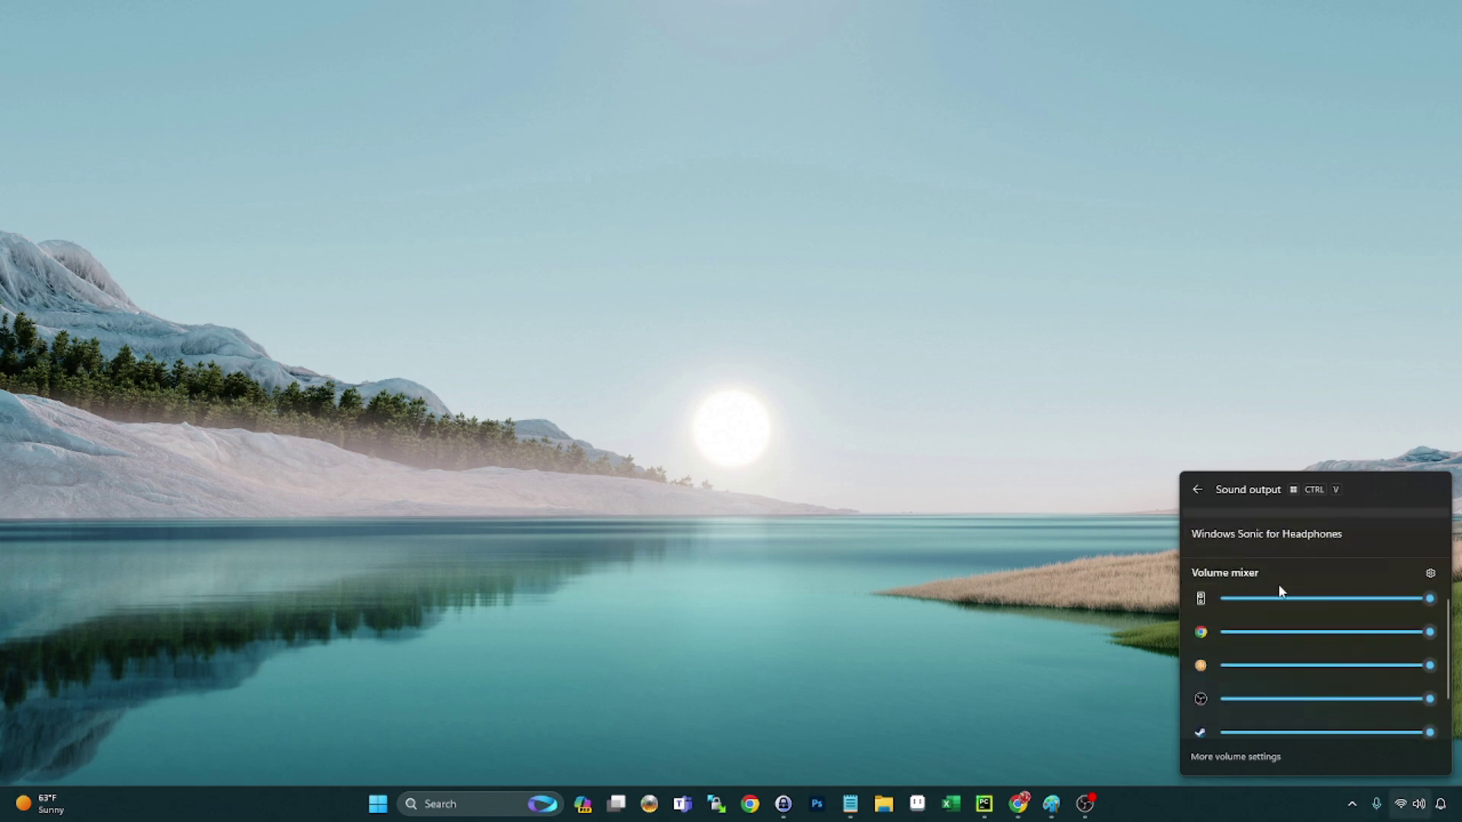
click(1429, 573)
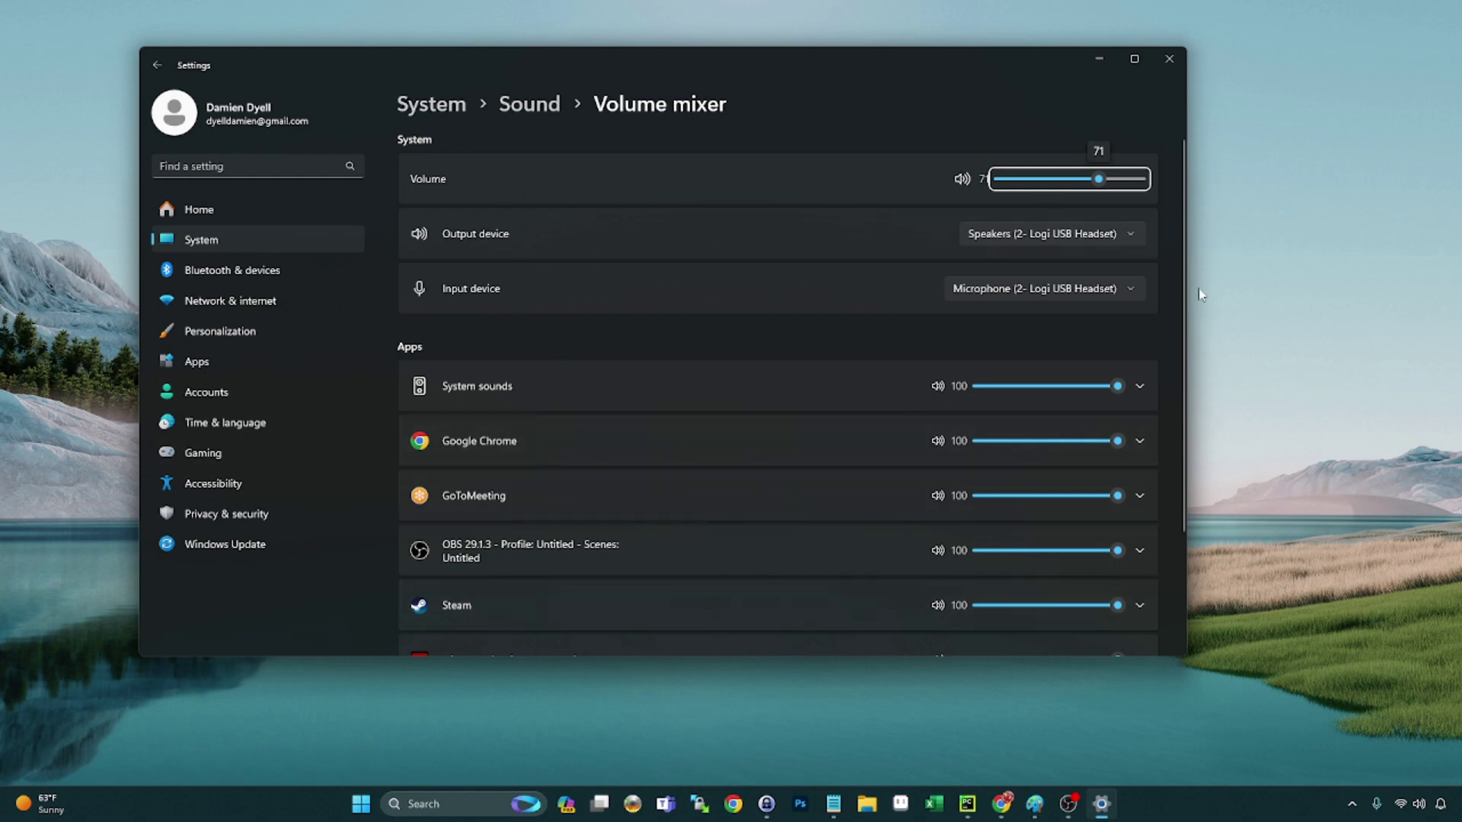
click(1026, 290)
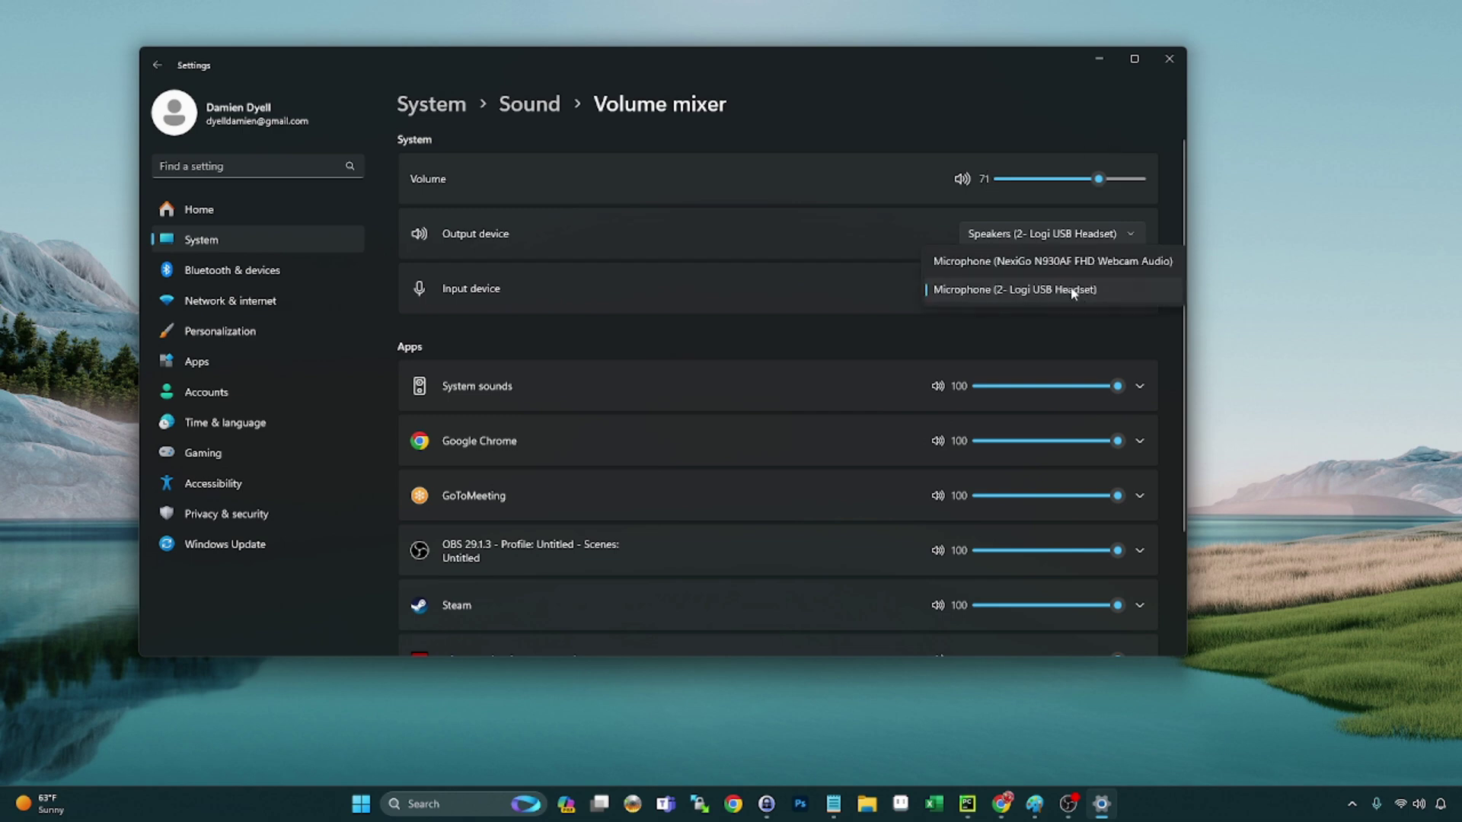
click(1072, 291)
click(1086, 242)
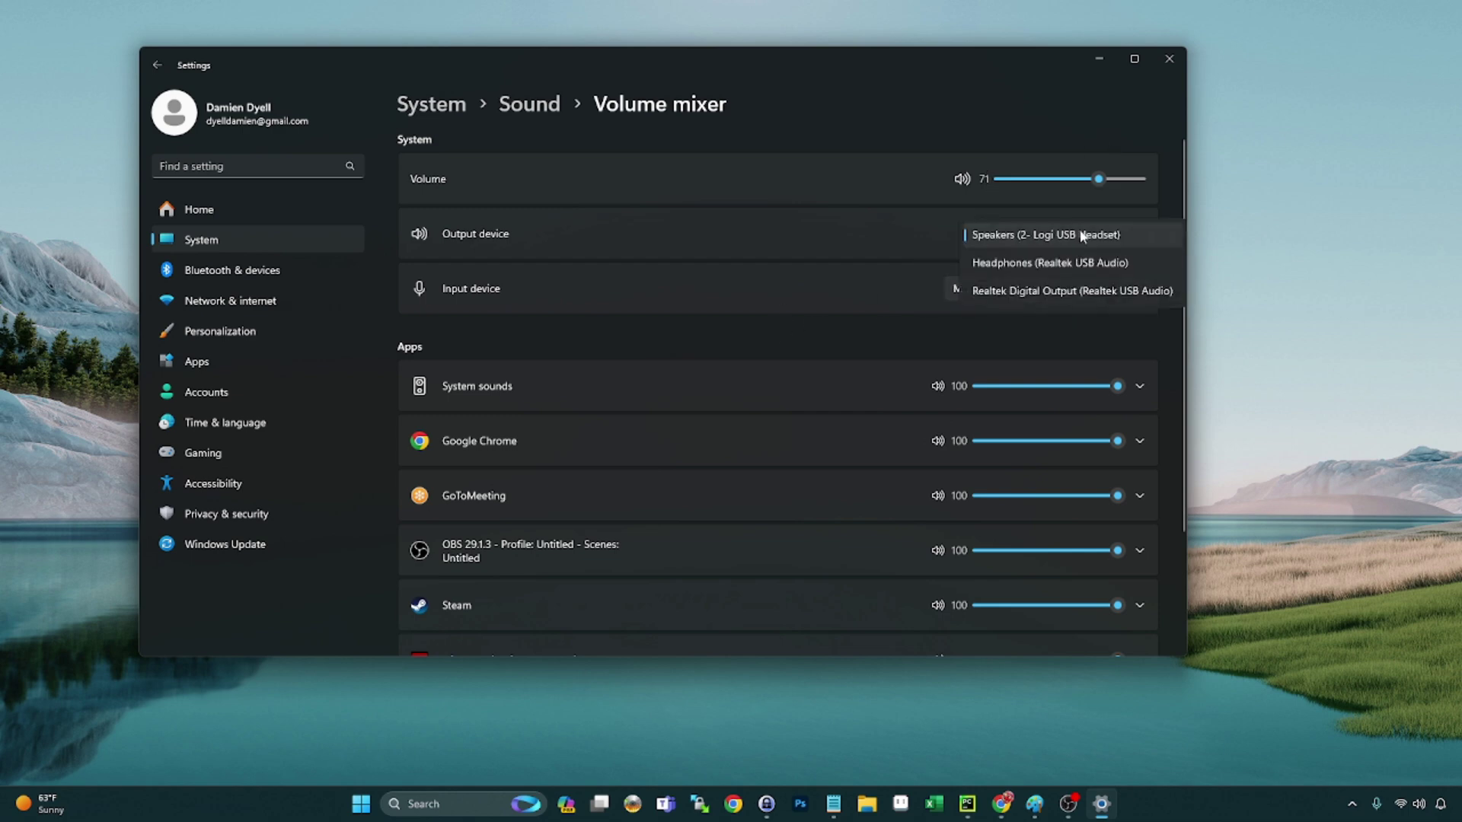
click(735, 347)
scroll(1127, 383, down, 1)
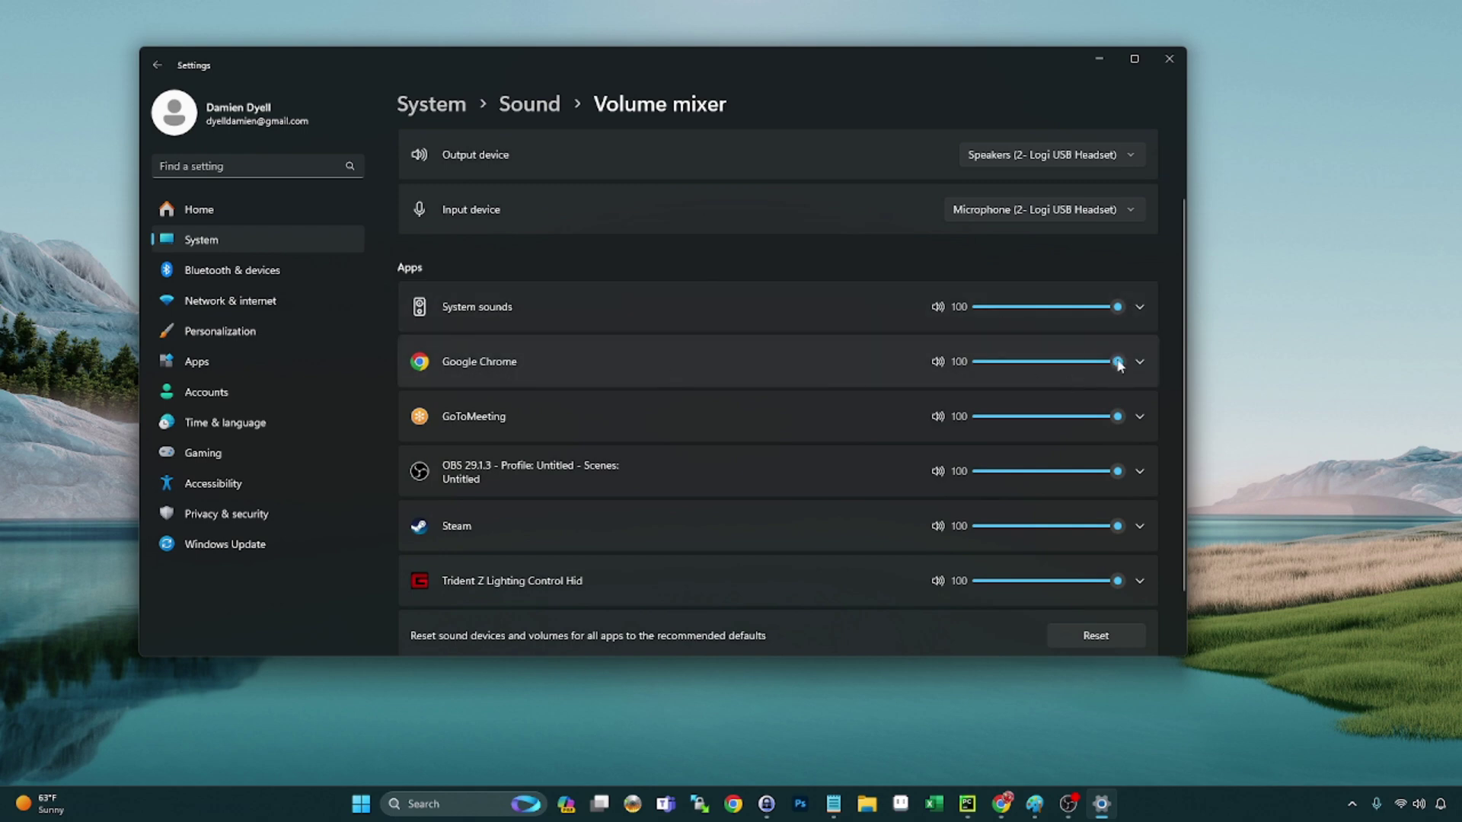
mouse_move(1114, 362)
mouse_down()
mouse_move(1005, 363)
mouse_move(1131, 364)
mouse_up()
click(1140, 362)
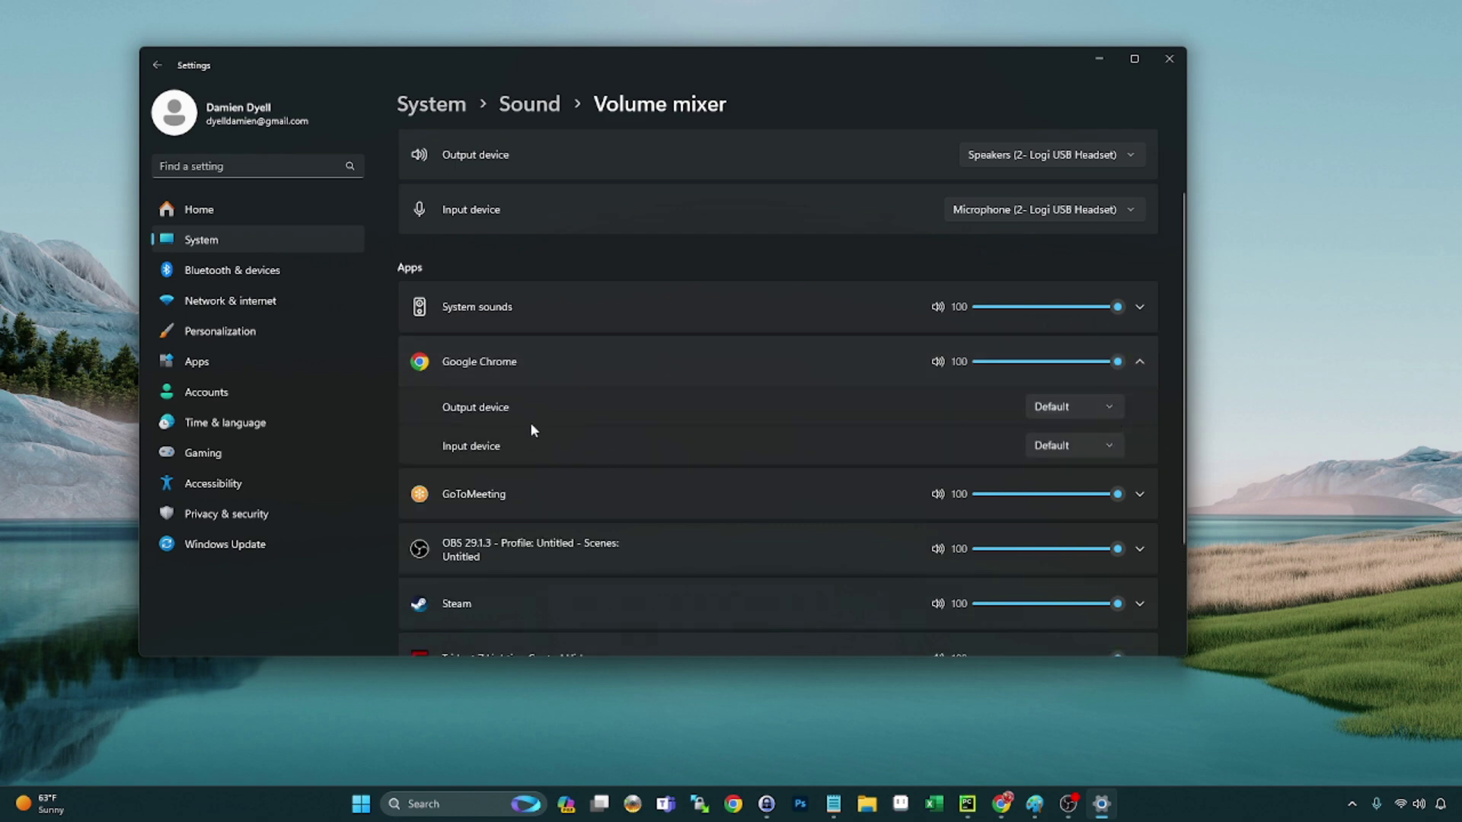
click(1075, 403)
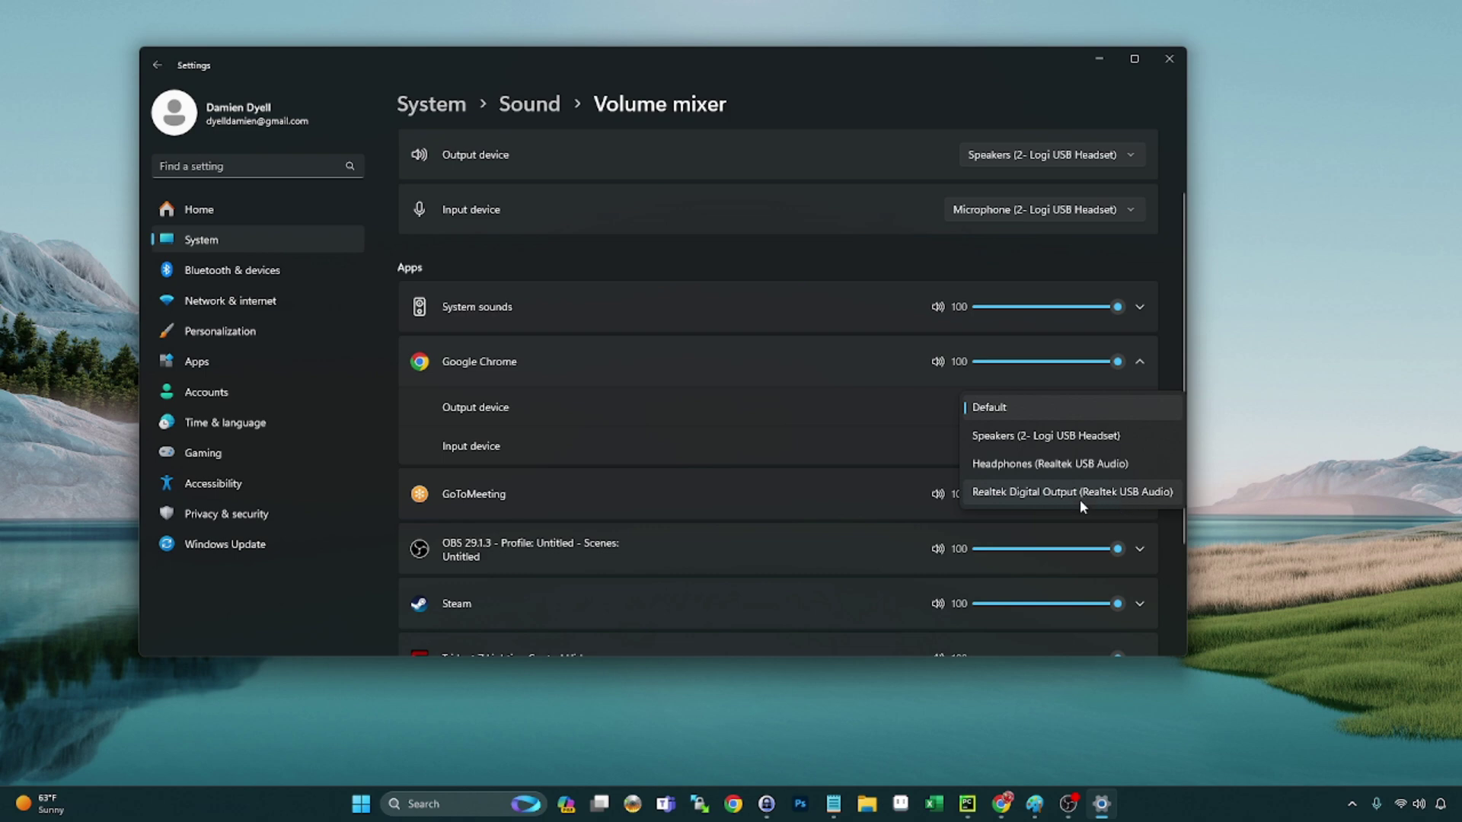
click(746, 308)
scroll(746, 426, down, 2)
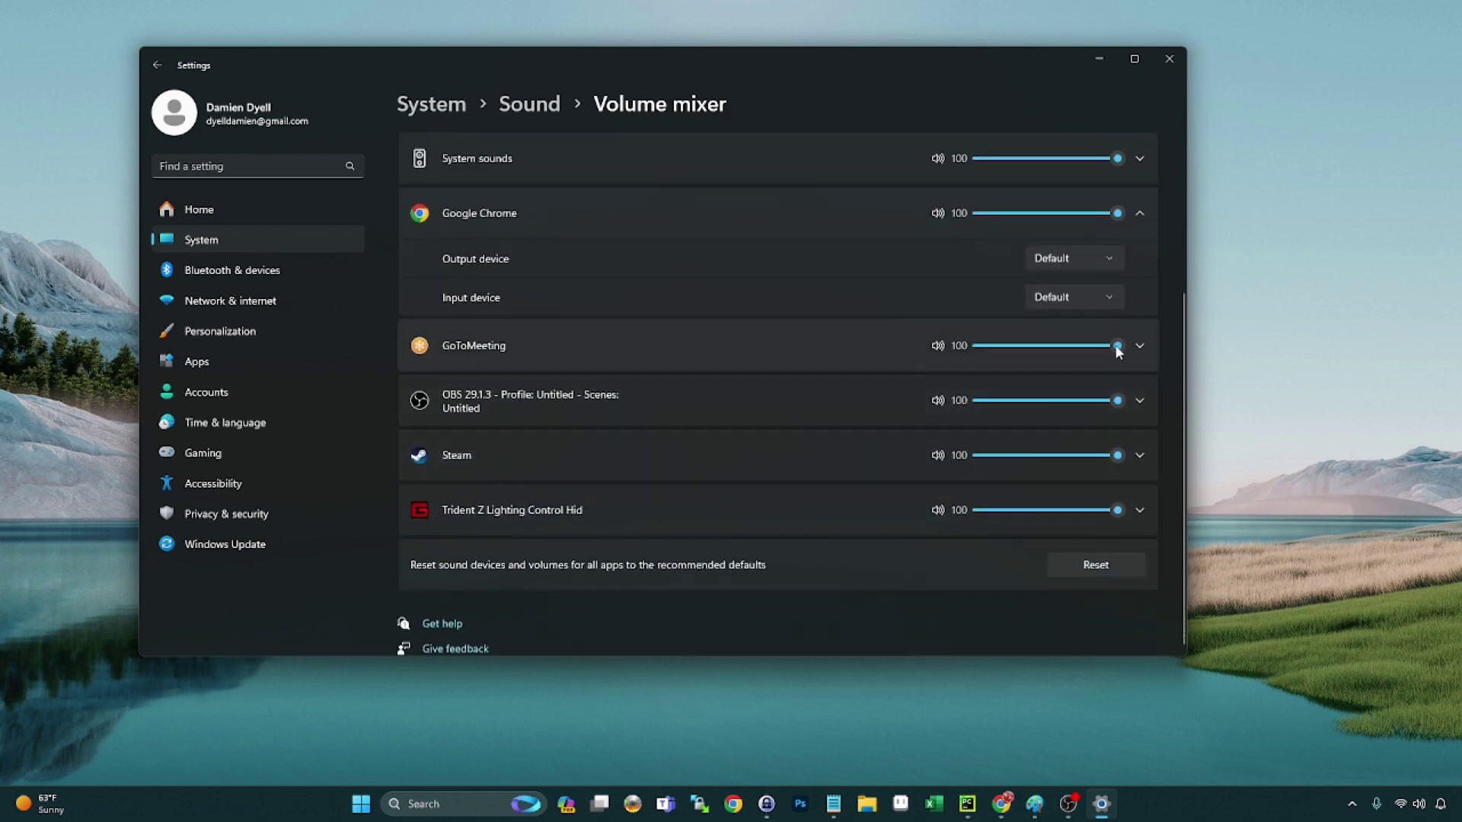
click(1139, 346)
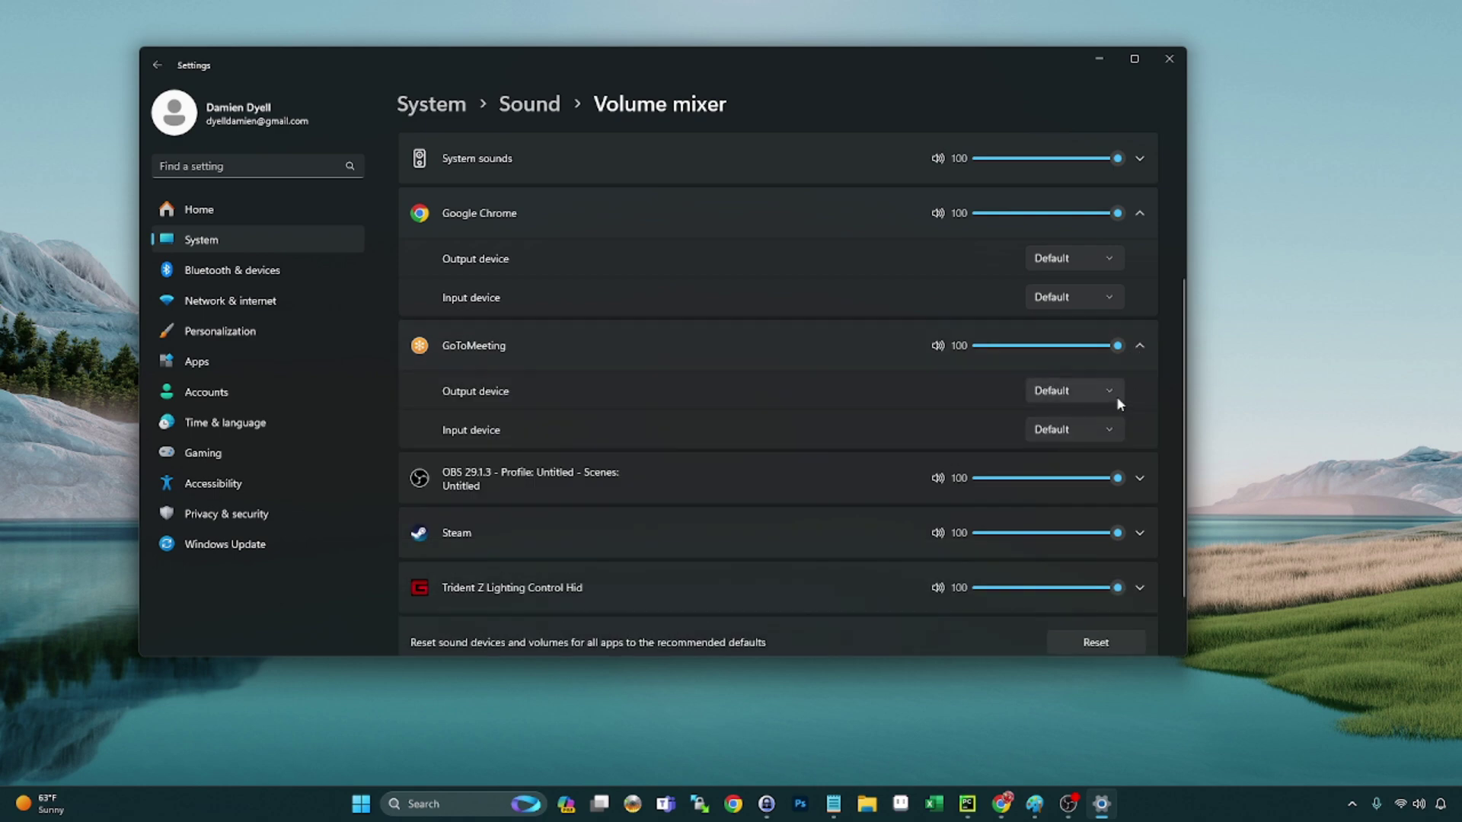
click(1108, 429)
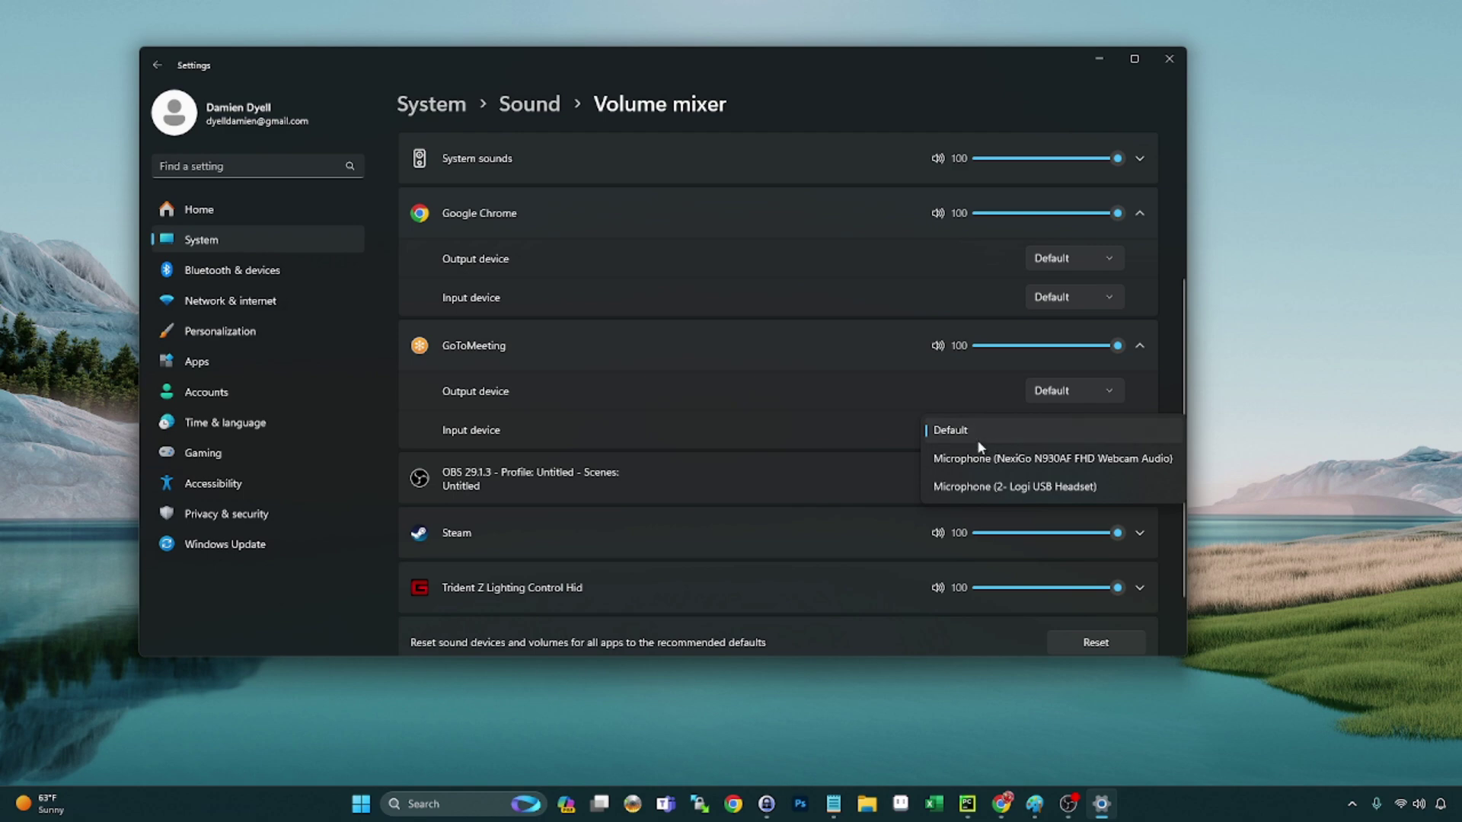
click(898, 396)
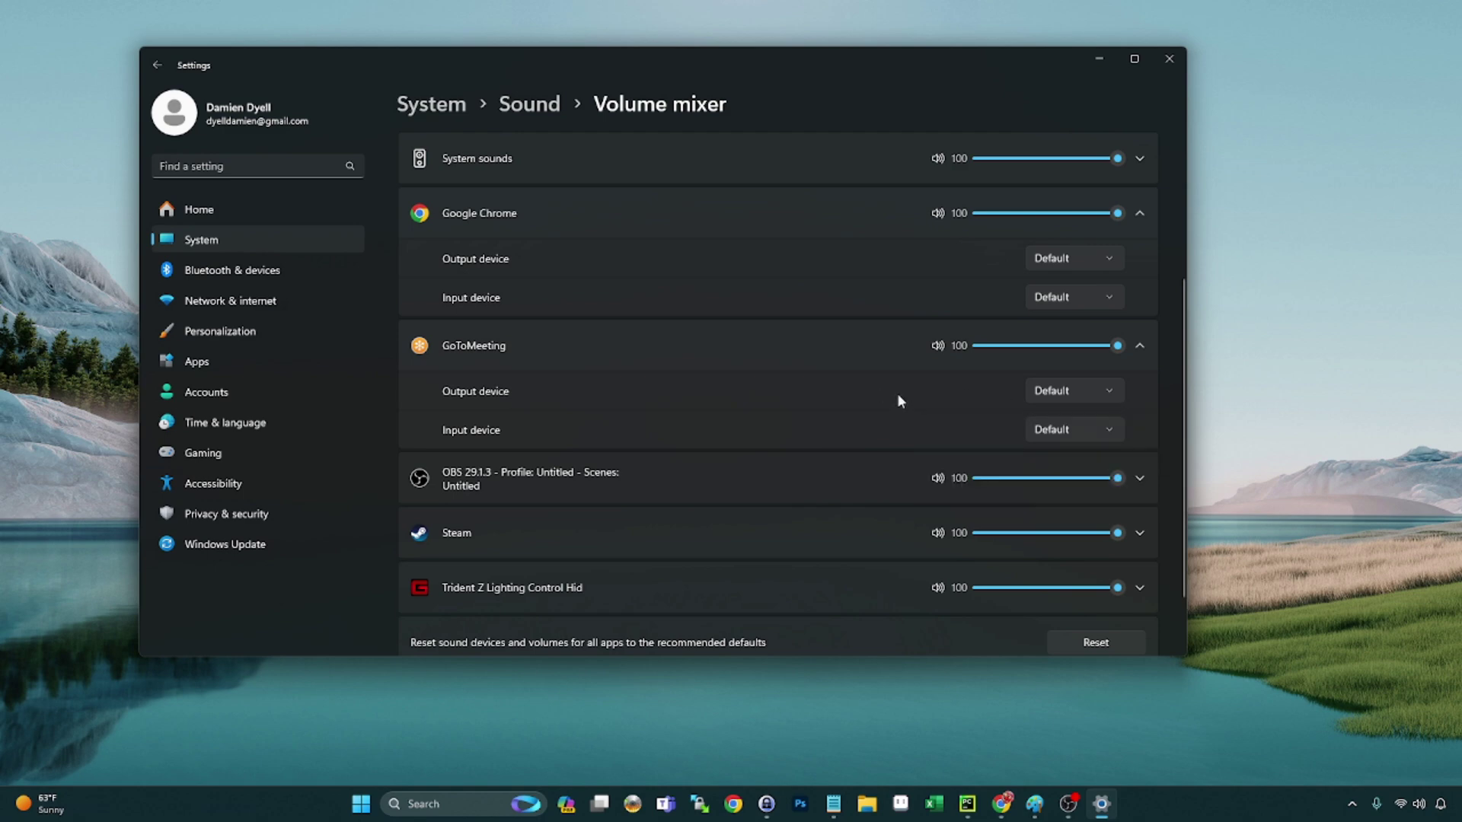
click(1088, 432)
click(1089, 391)
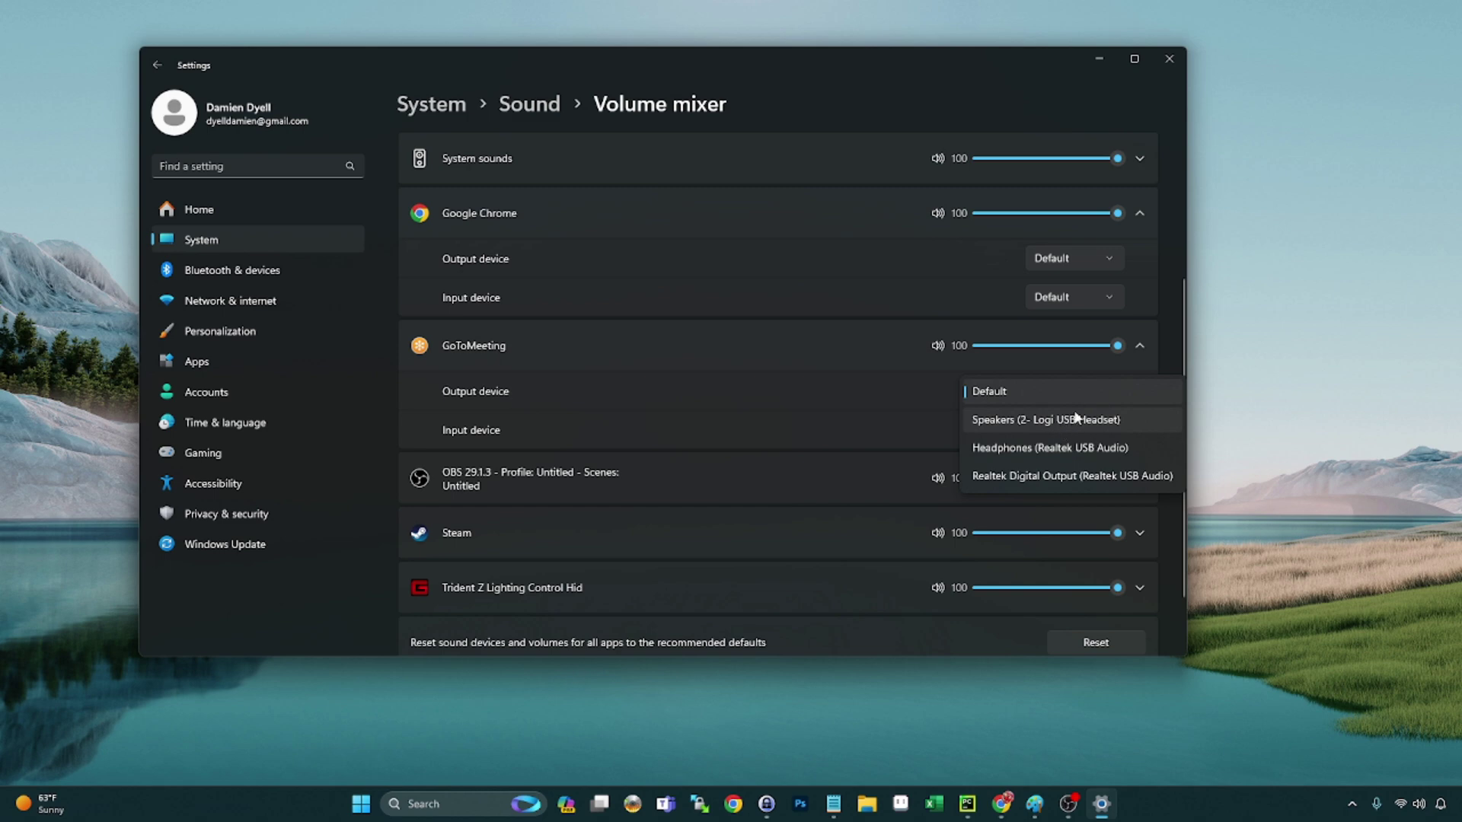
click(807, 335)
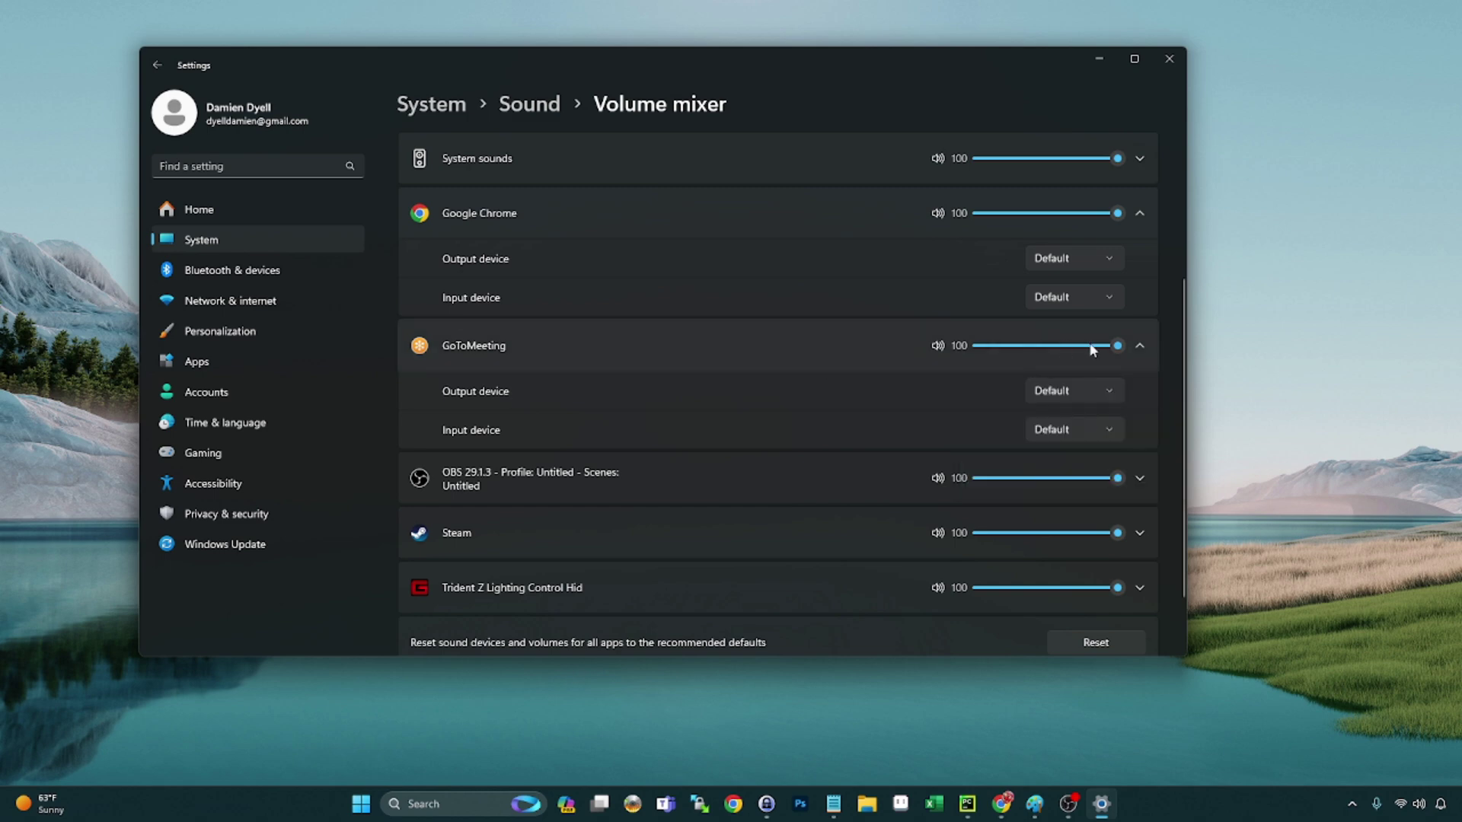
click(1140, 346)
click(1139, 214)
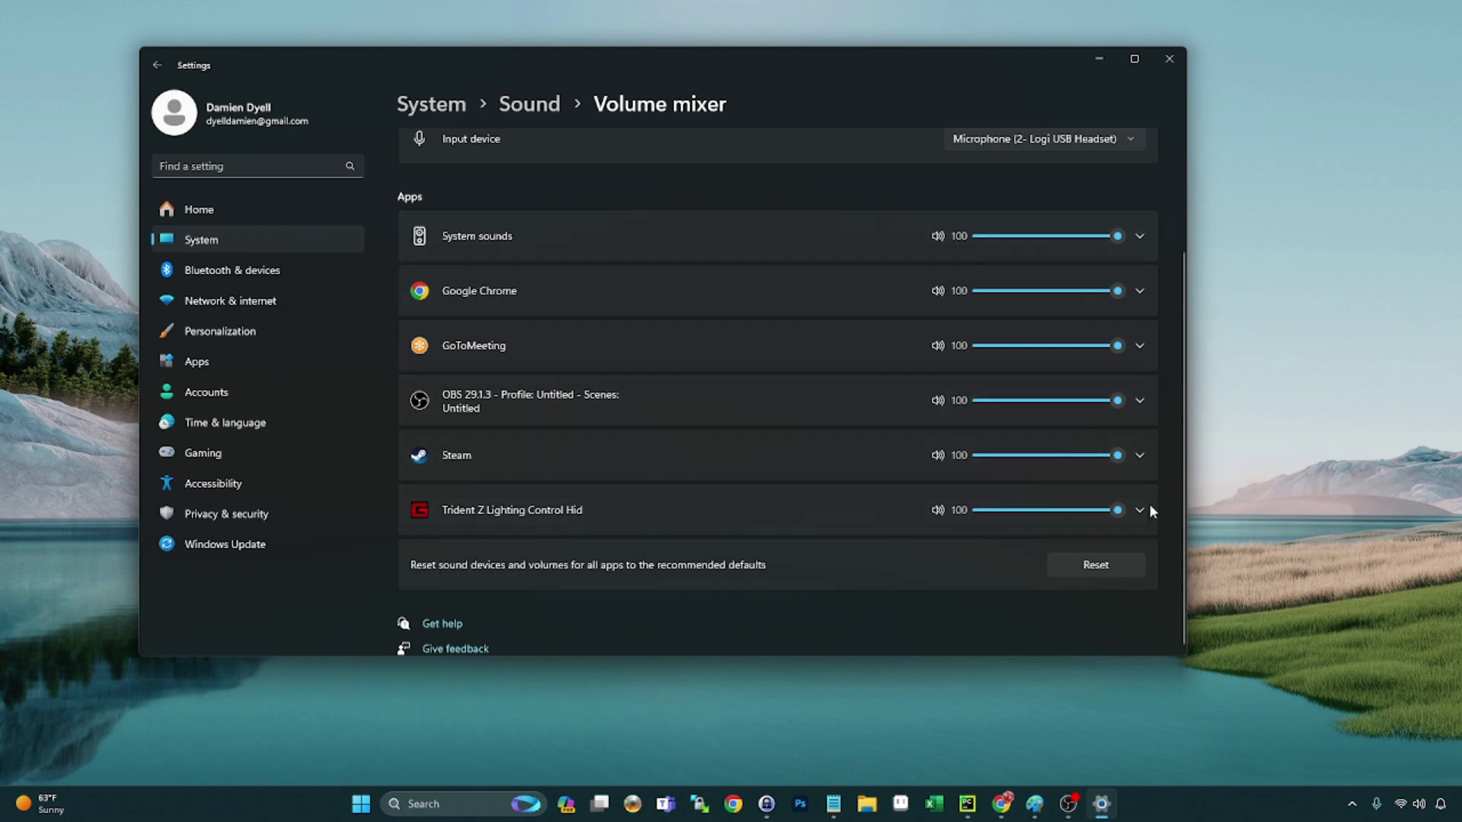
drag(1115, 515, 1149, 506)
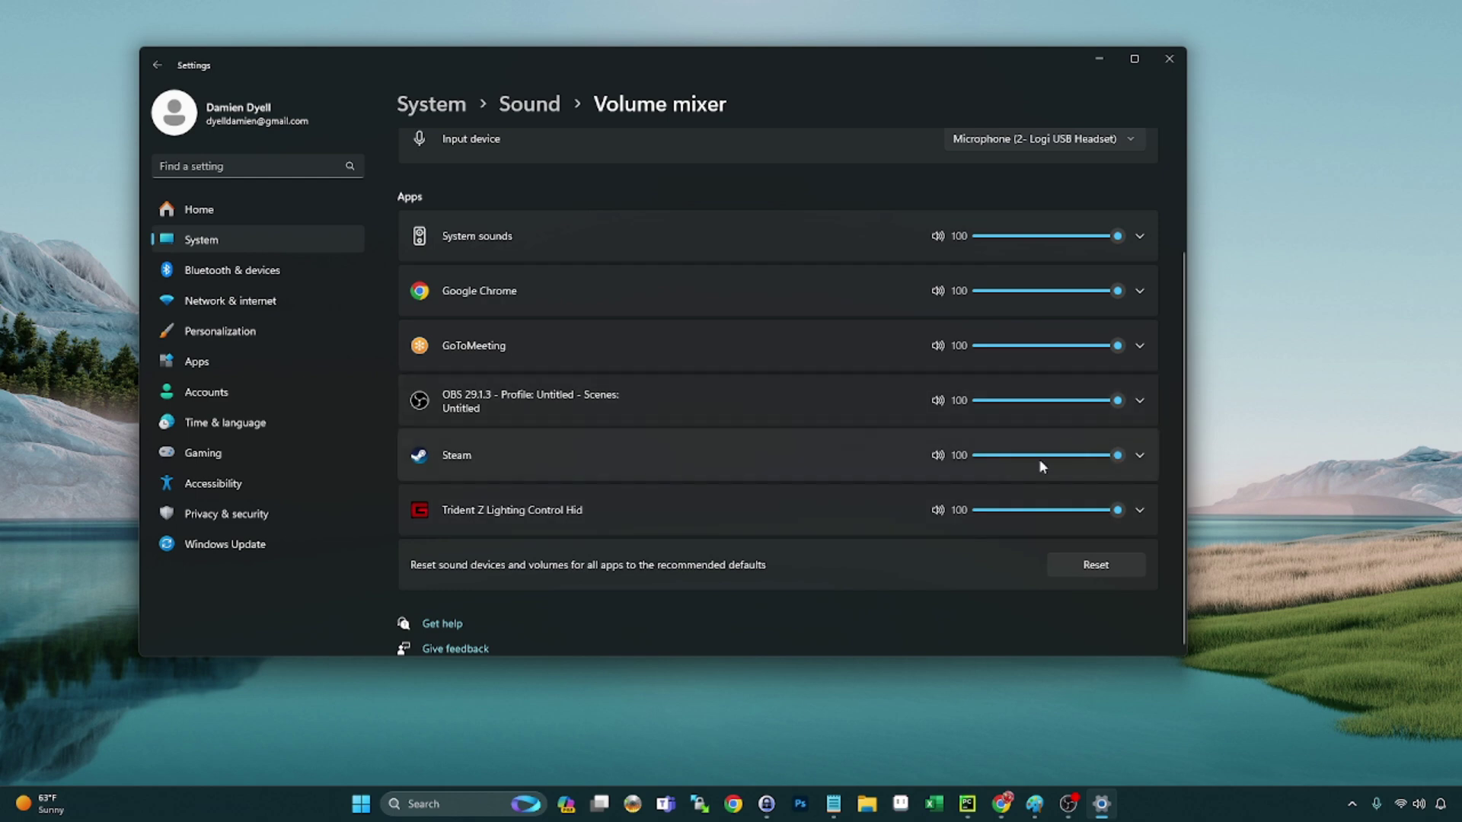
scroll(1026, 469, up, 3)
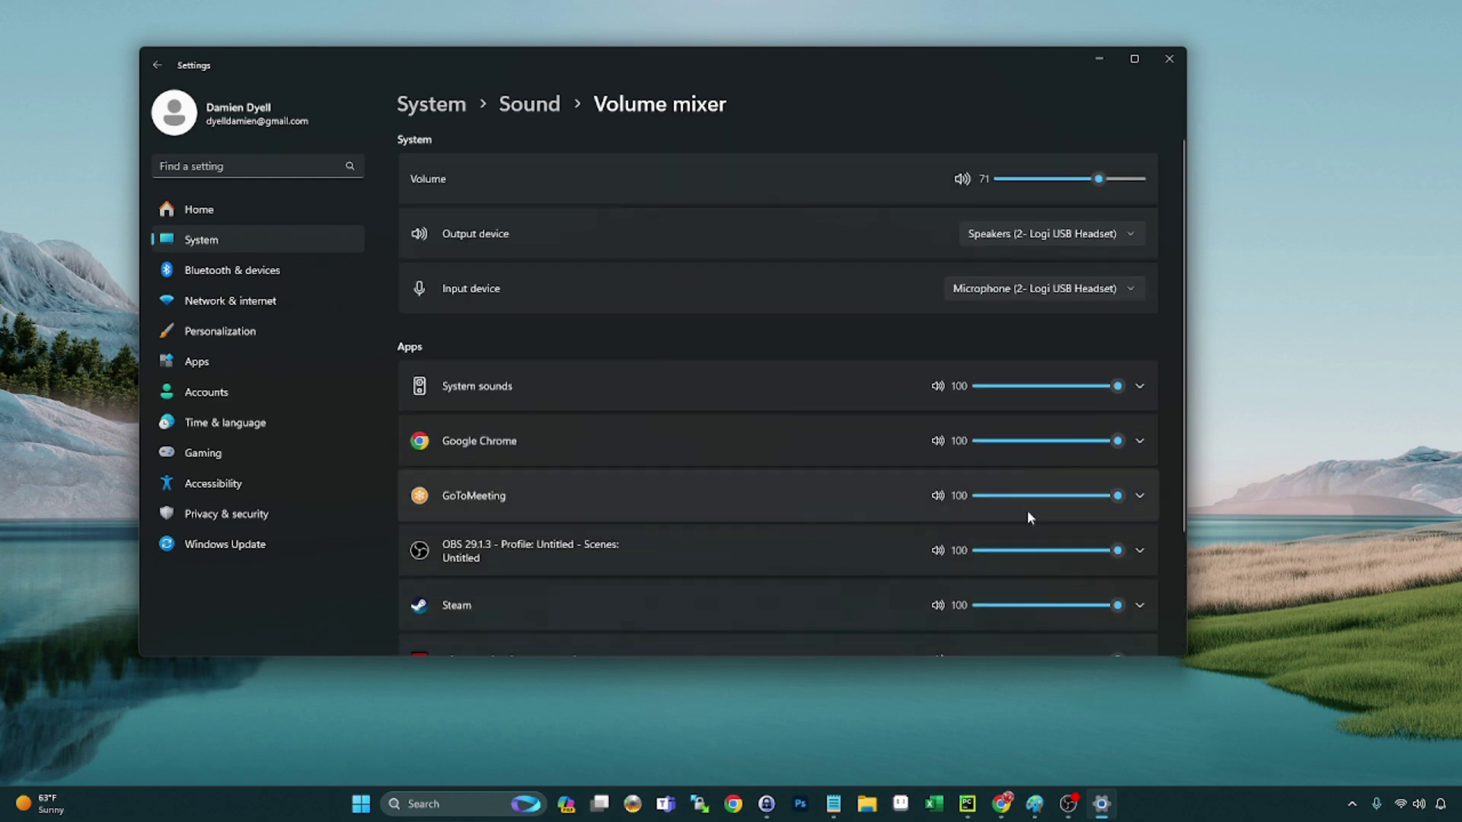
Close Settings, reopen the Volume mixer from the tray volume icon, and enlarge its window
click(1170, 59)
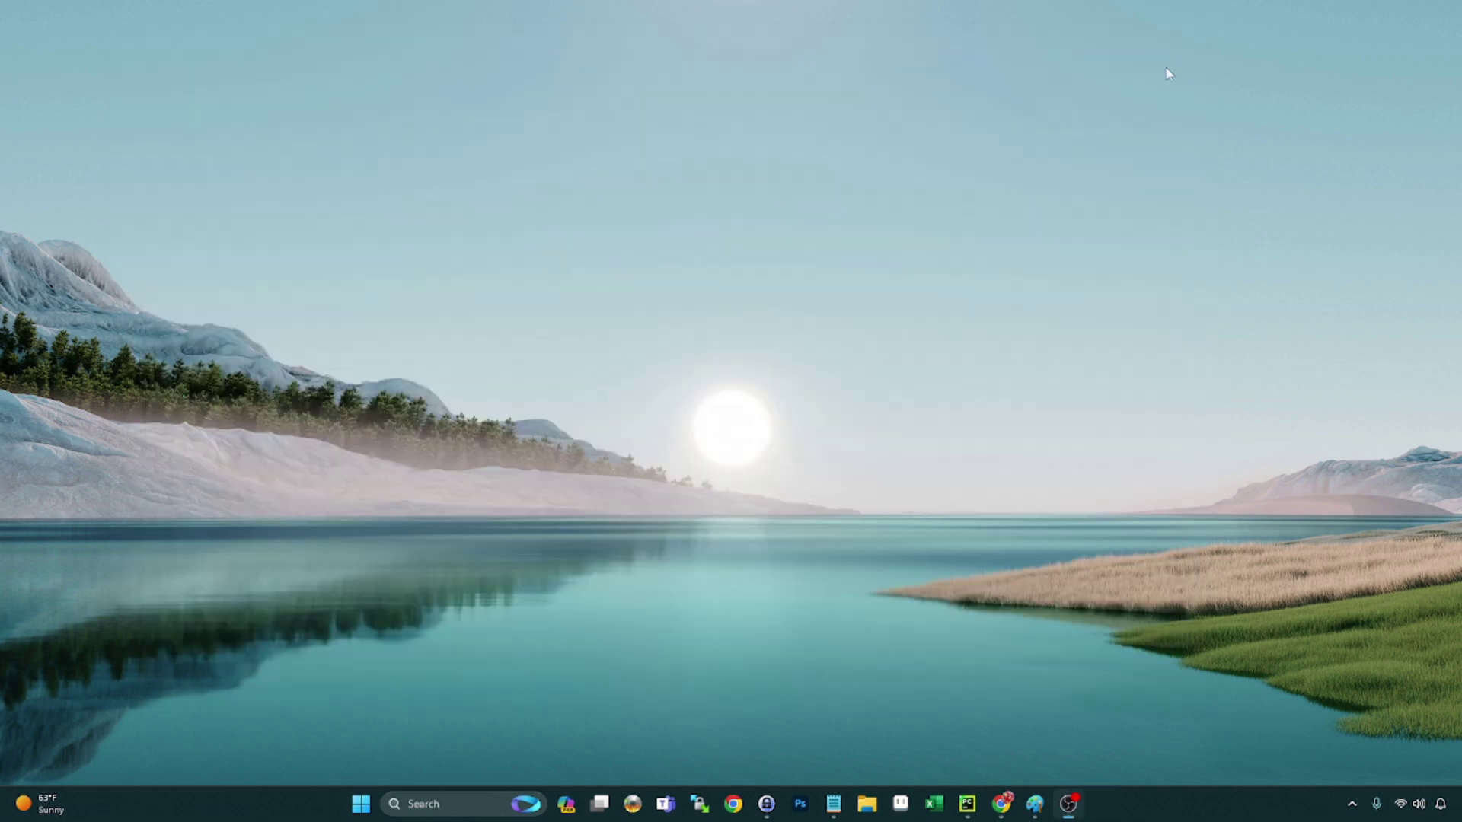
right_click(1417, 806)
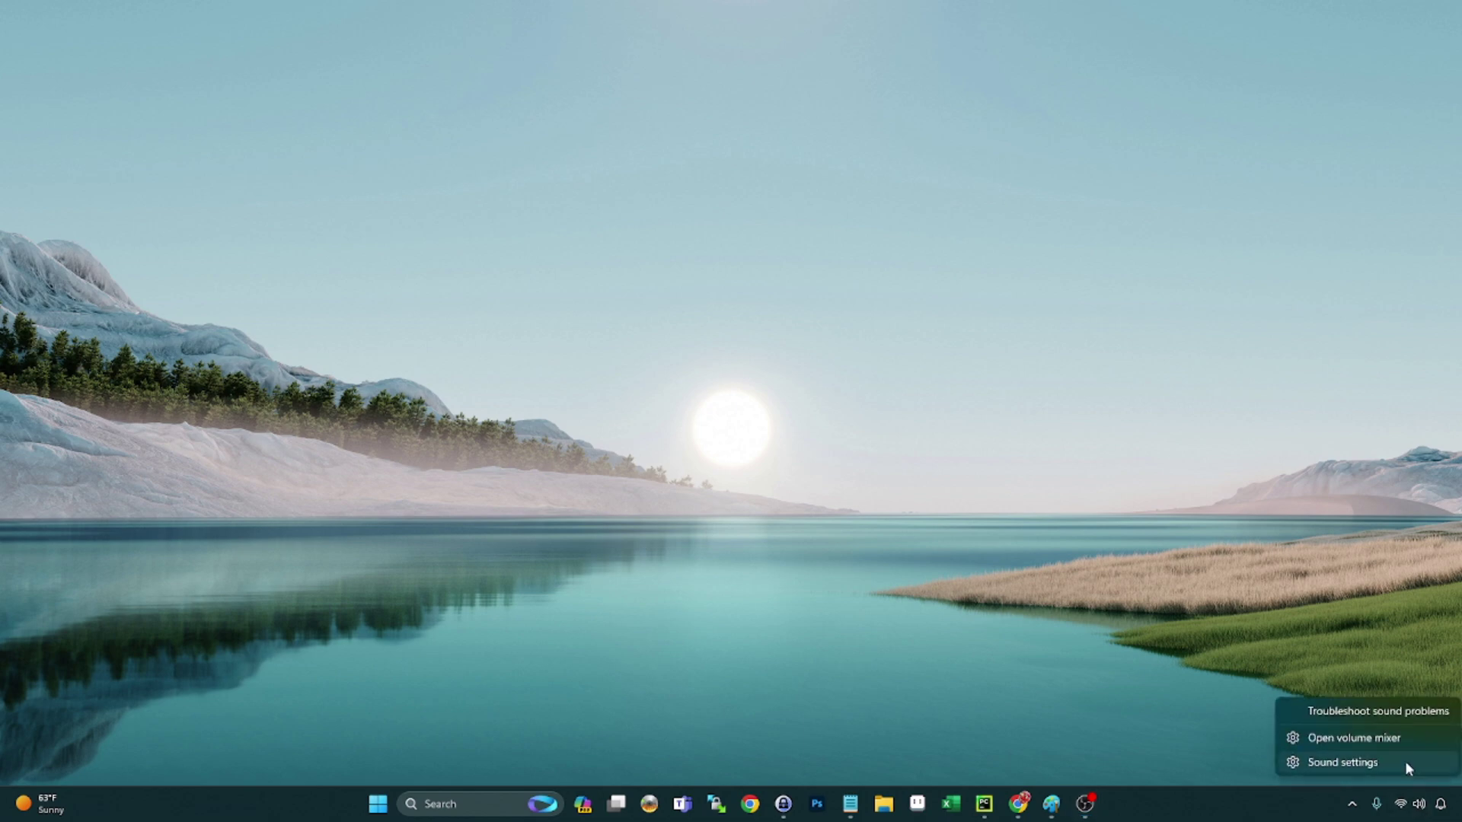
click(1348, 739)
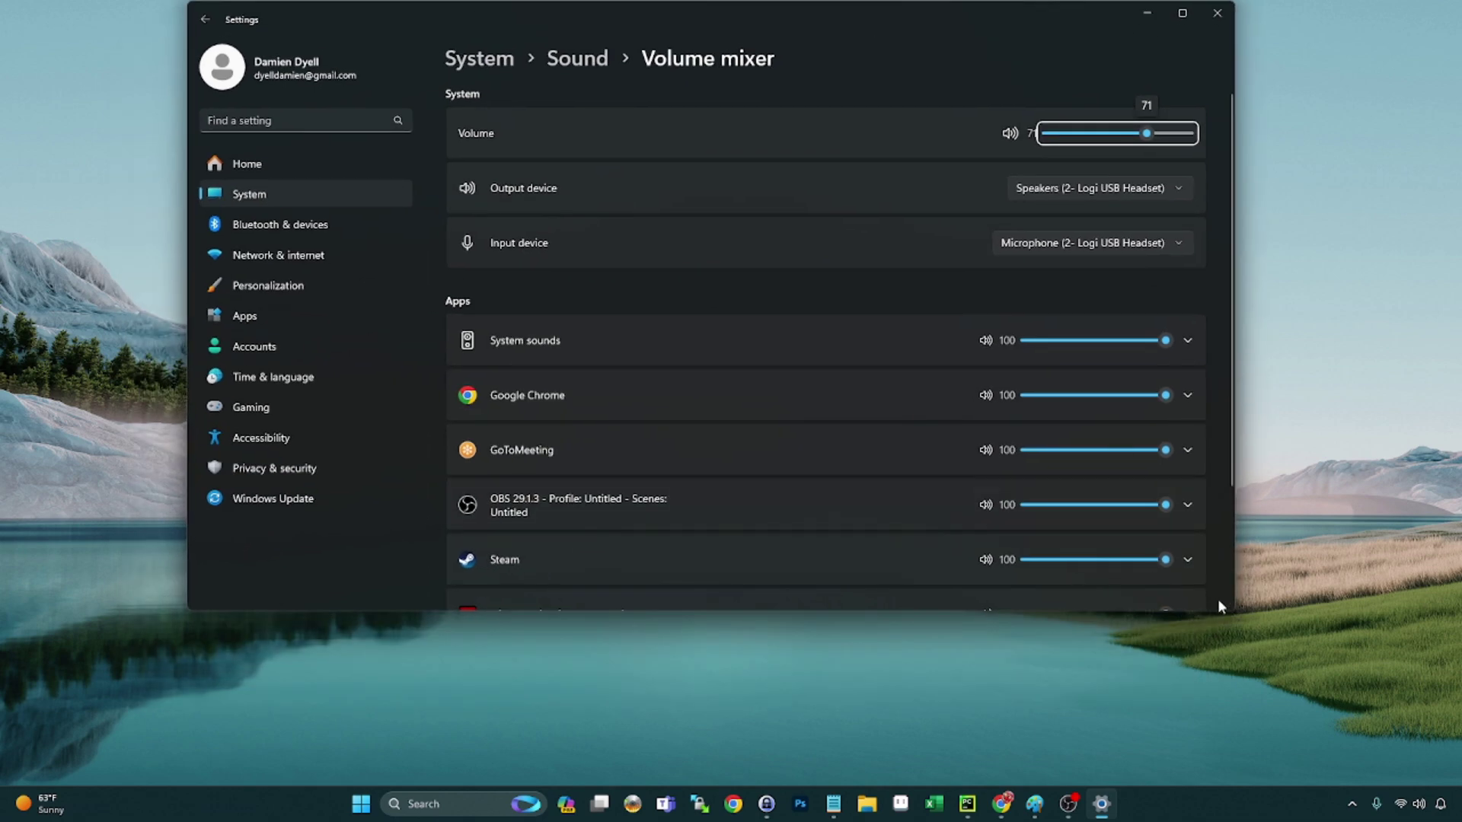
drag(1232, 611, 1311, 761)
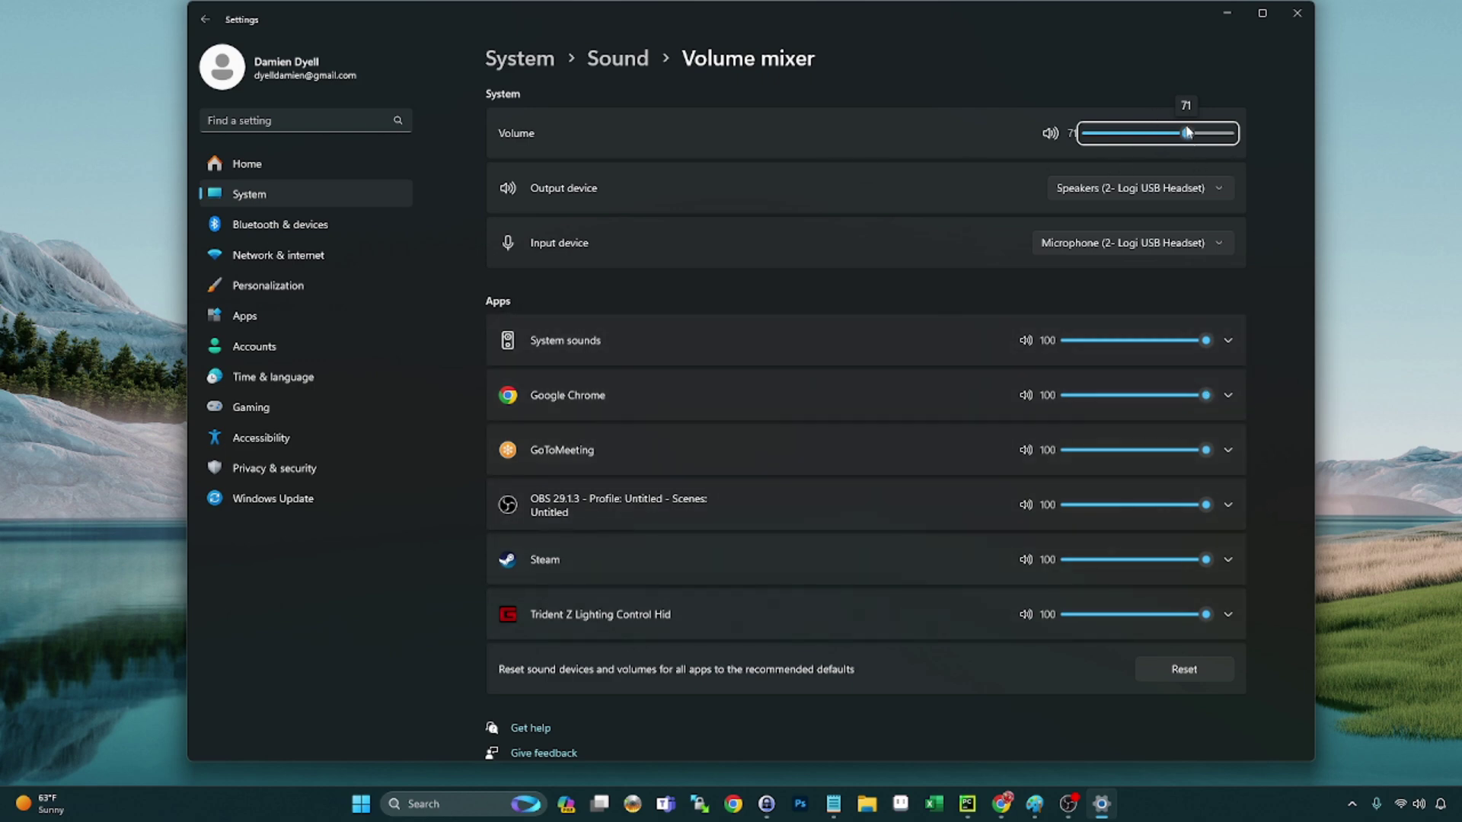
Lower the system volume to 51 and move the Settings window slightly lower
mouse_move(1186, 133)
mouse_down()
mouse_move(1101, 137)
mouse_move(1237, 129)
mouse_move(1140, 130)
mouse_move(1159, 133)
mouse_up()
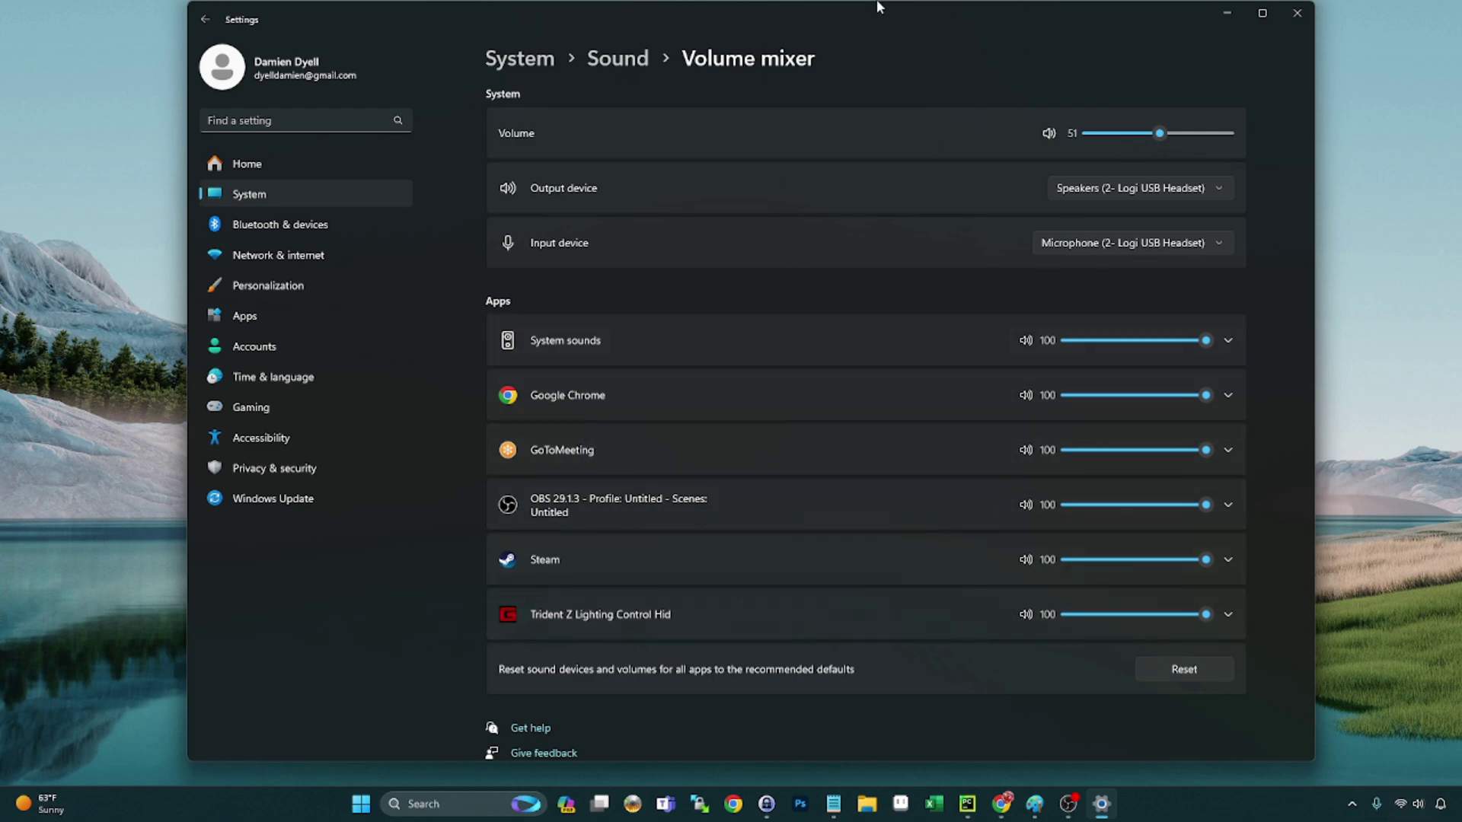
drag(865, 23, 866, 29)
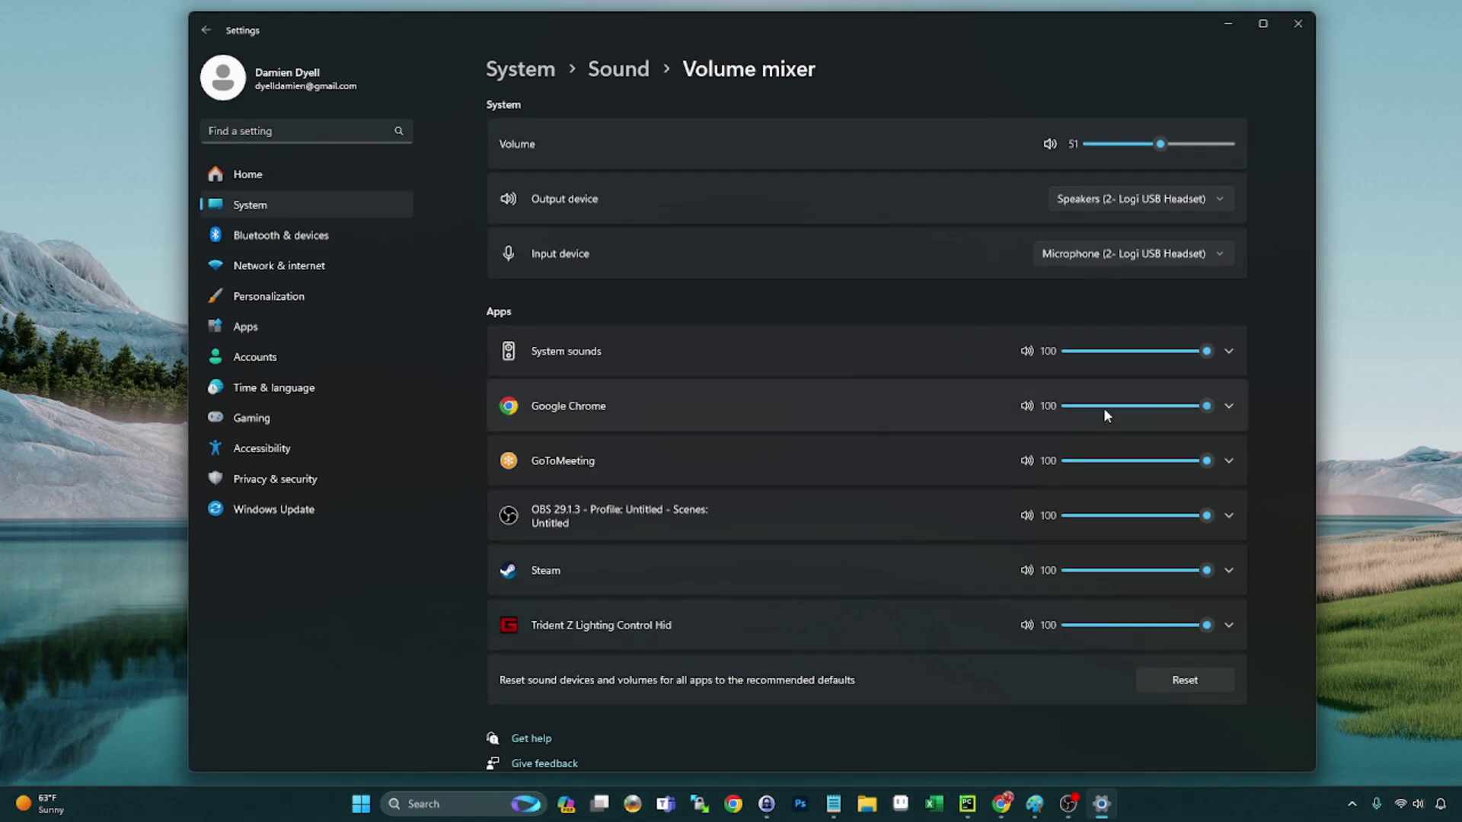